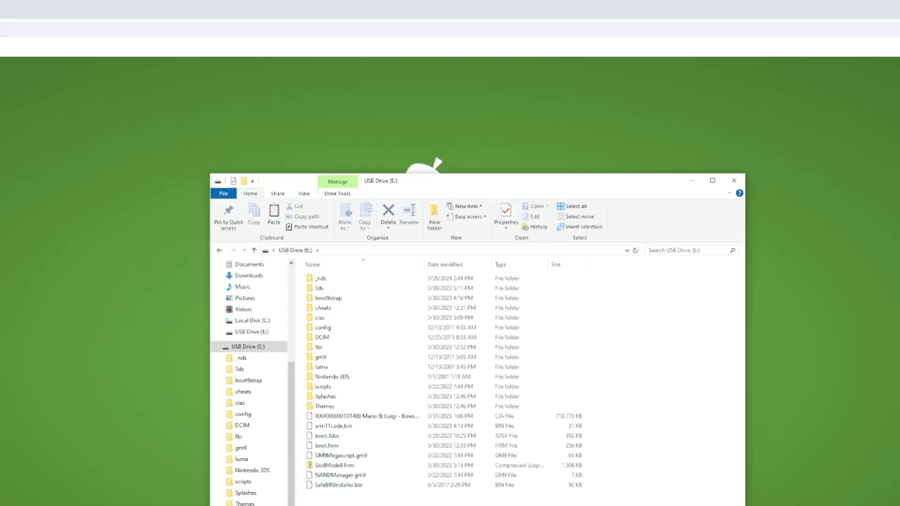
- Open the test backup folder of Animal Crossing New Leaf inside the USB drive's 3ds Checkpoint saves to locate garden_plus.dat
double_click(319, 287)
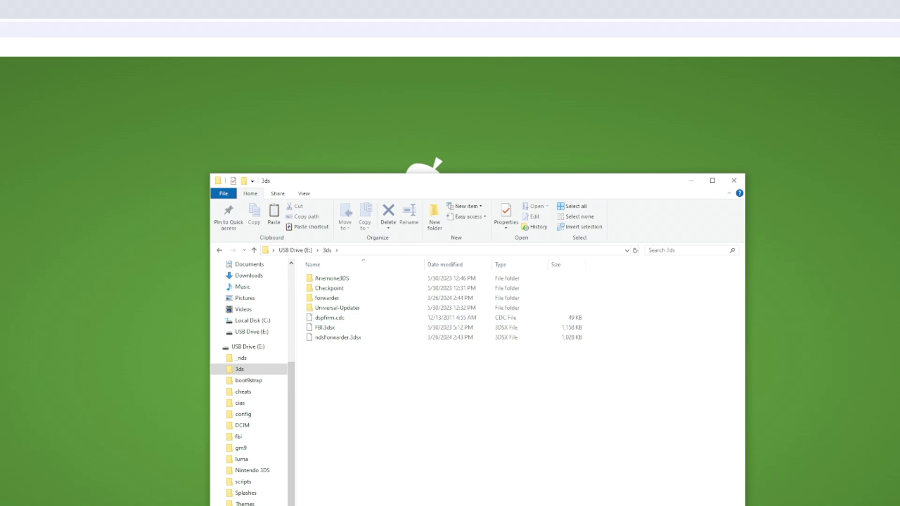
double_click(328, 287)
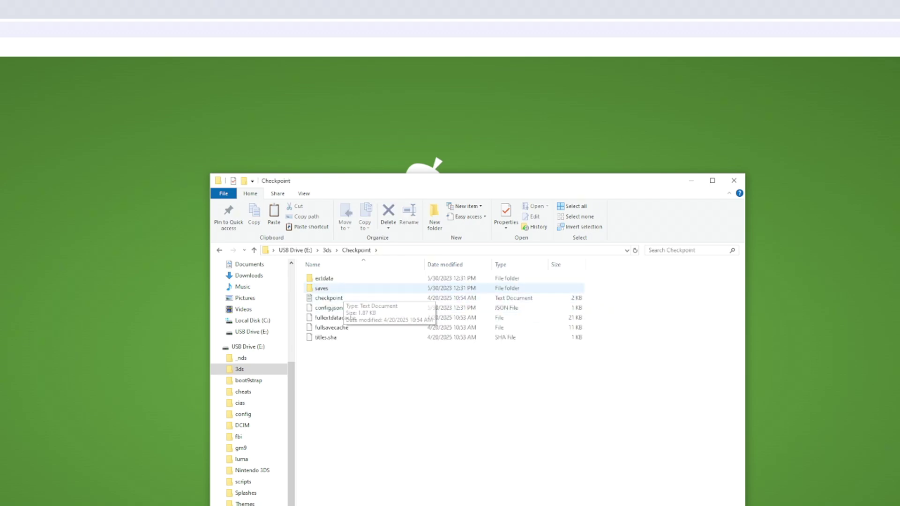
double_click(322, 288)
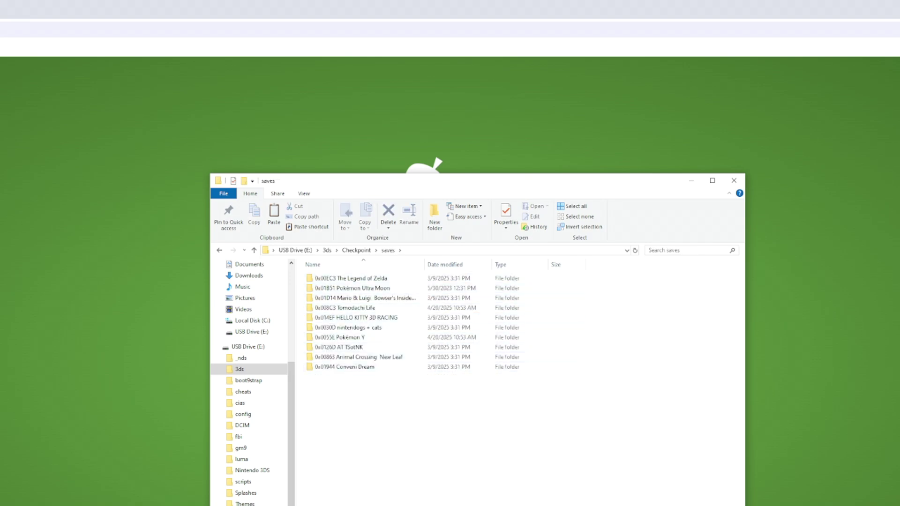
double_click(358, 356)
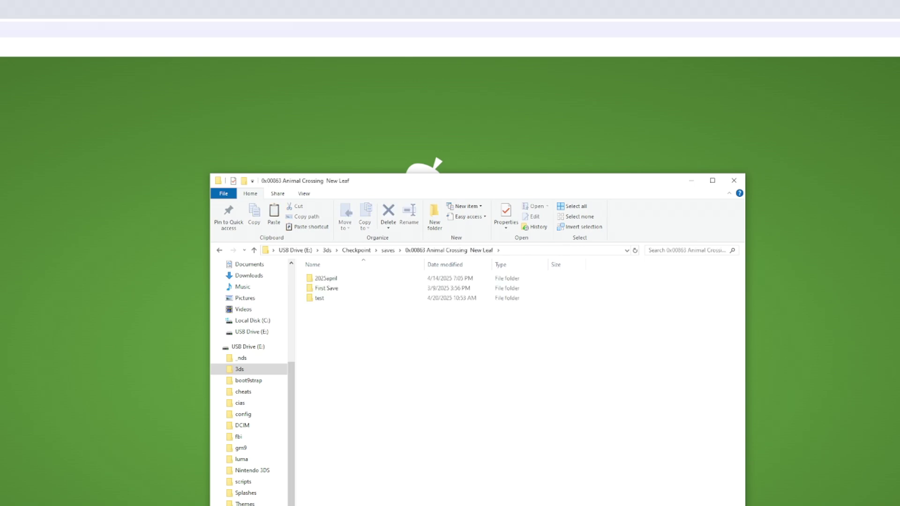
double_click(319, 298)
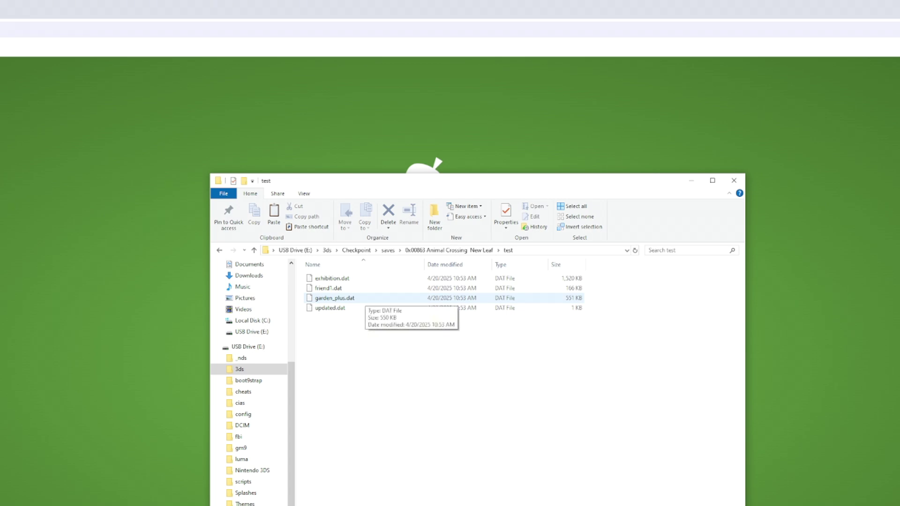
right_click(365, 298)
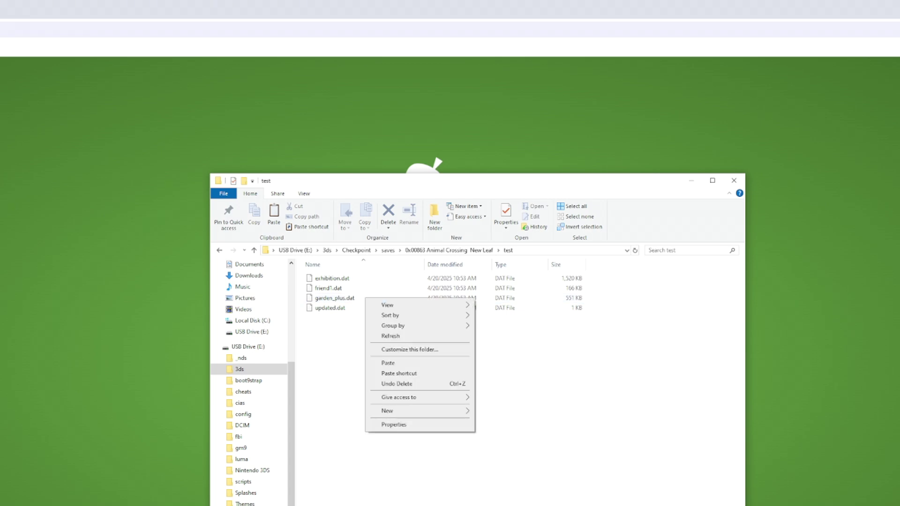
key(Escape)
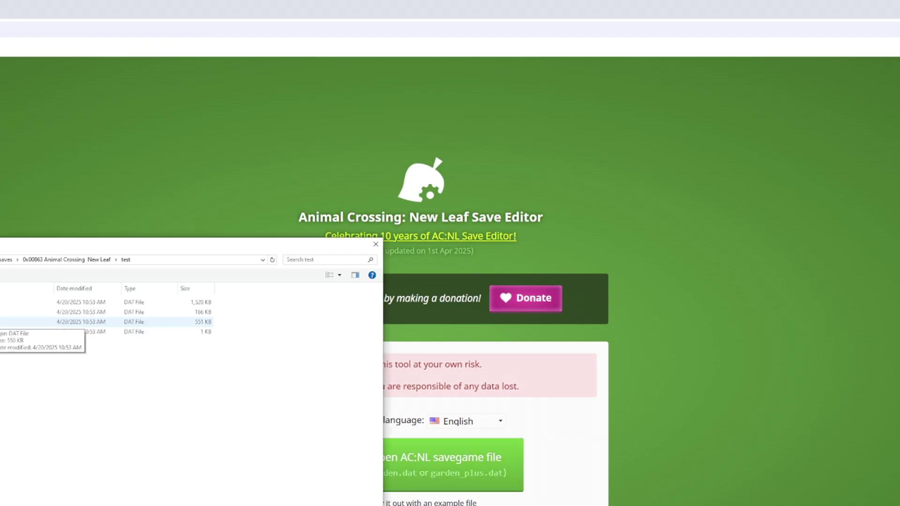
- Load garden_plus.dat from the test backup folder into the Animal Crossing: New Leaf Save Editor
click(28, 322)
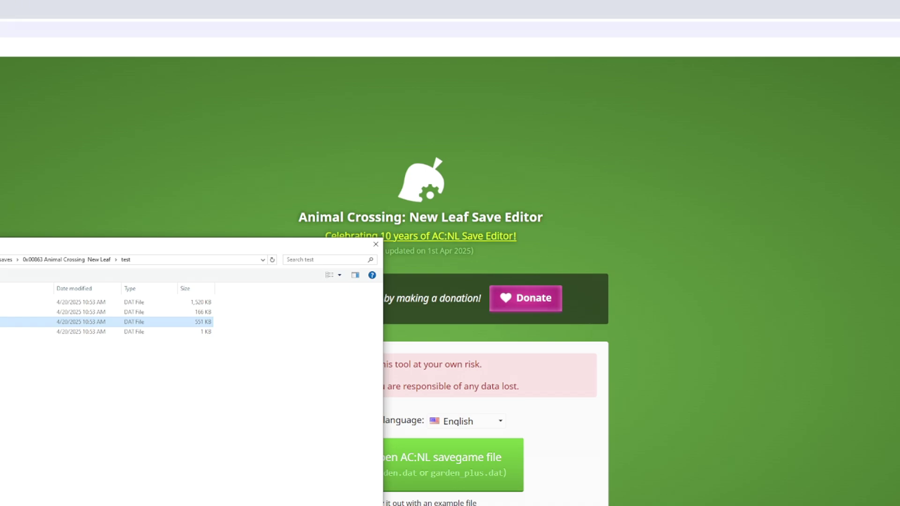
key(Return)
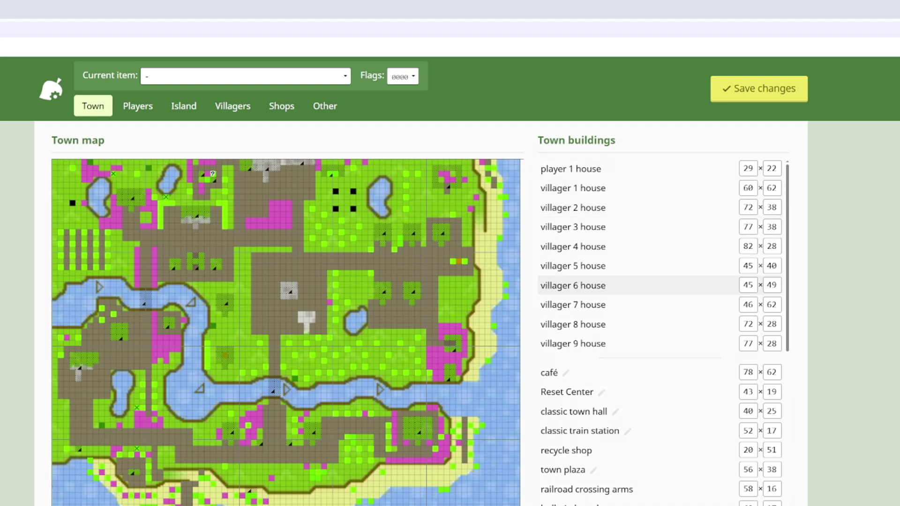
- Look through the list of town buildings and their map coordinates
scroll(638, 328, down, 2)
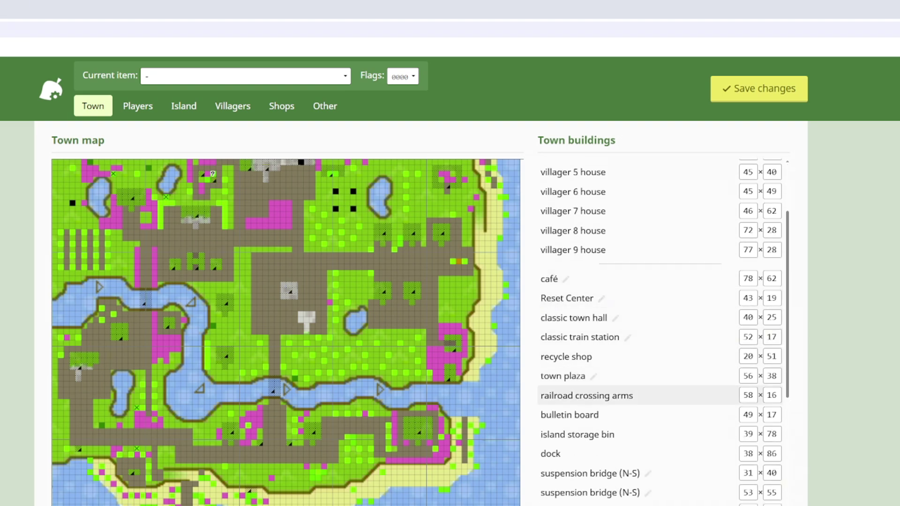
scroll(637, 453, down, 1)
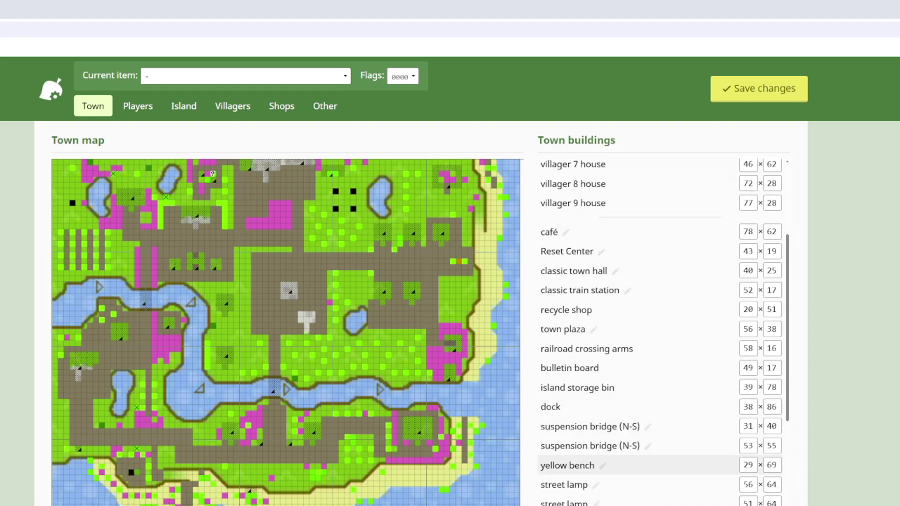
scroll(637, 468, down, 2)
scroll(637, 387, down, 3)
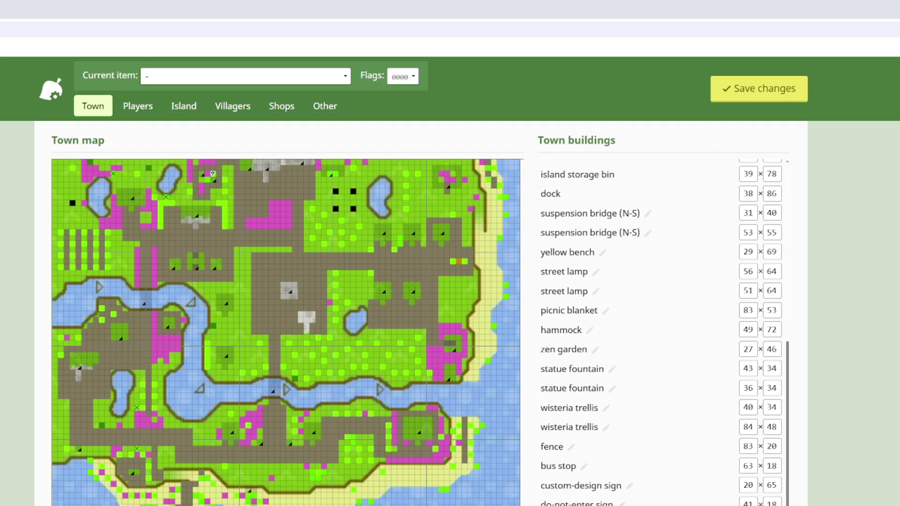
scroll(637, 328, down, 3)
- Browse the replacement acres available for the river acre 4a in the town acres, and leave without choosing one
scroll(638, 328, down, 2)
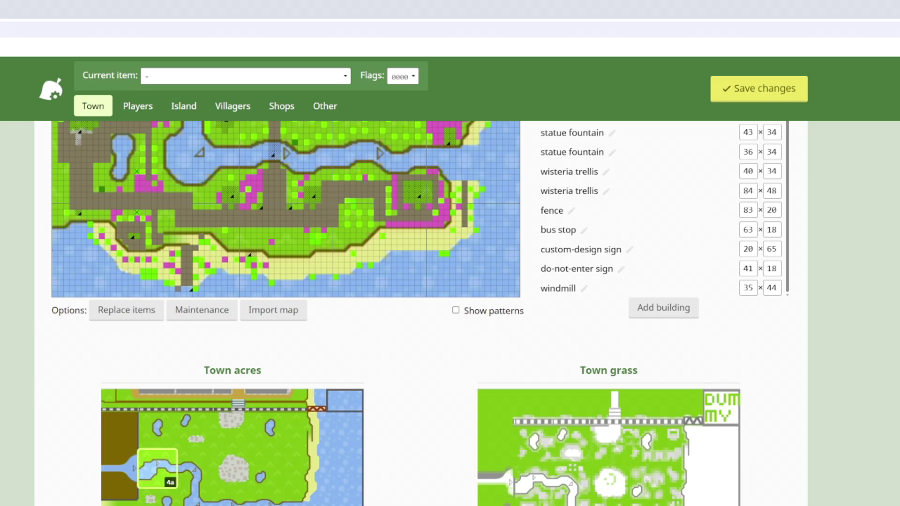
click(157, 469)
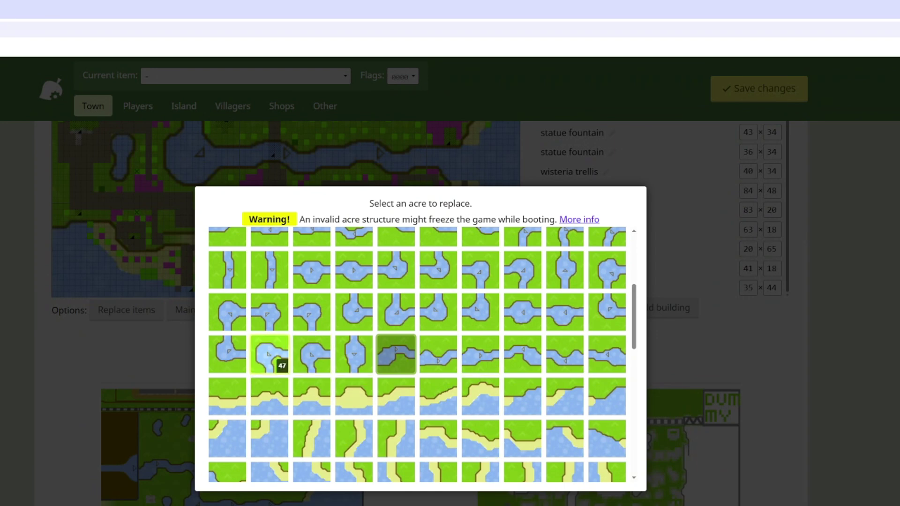
scroll(522, 355, up, 1)
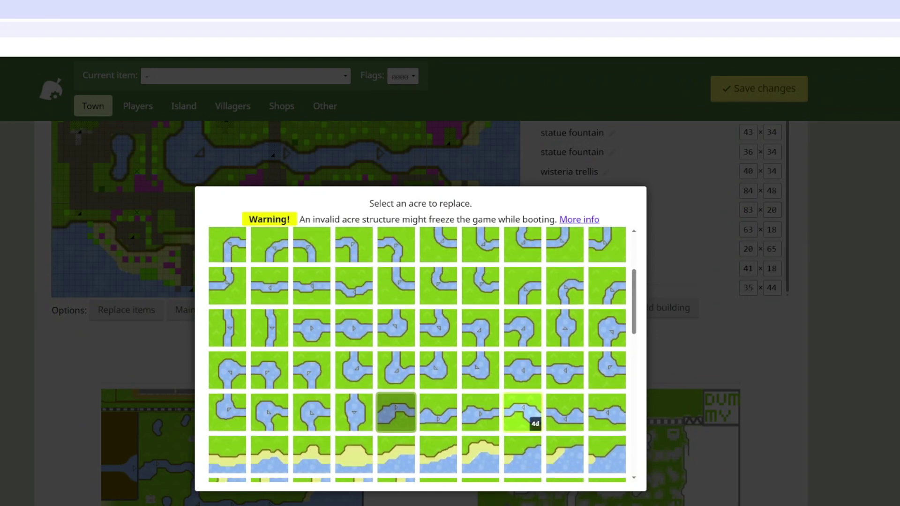
scroll(523, 411, up, 2)
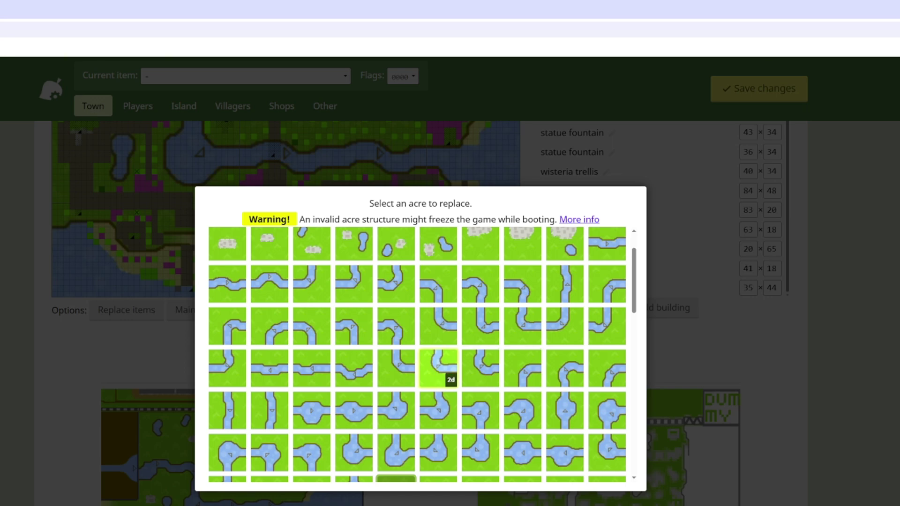
scroll(438, 368, up, 1)
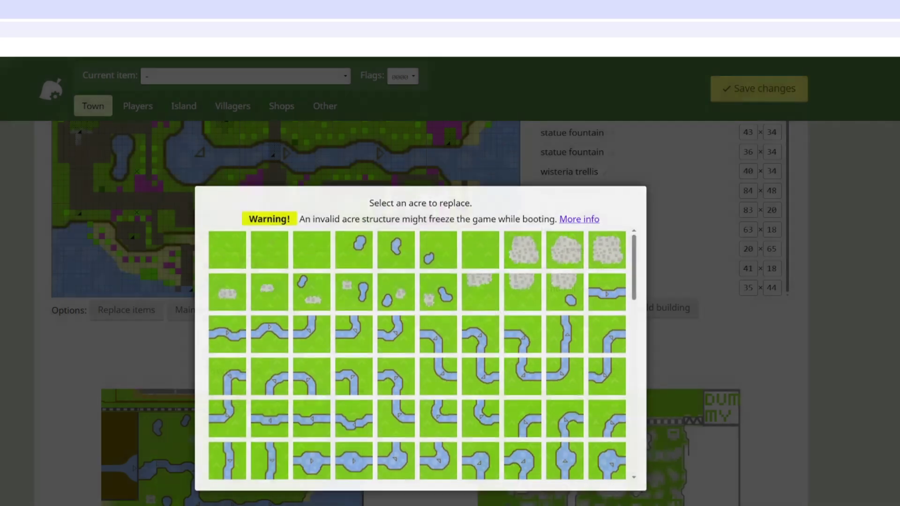
key(Escape)
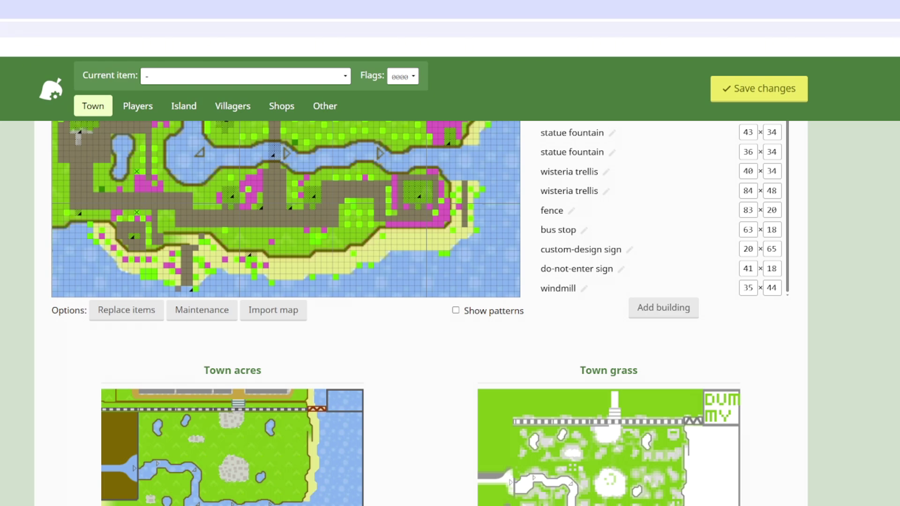
- Clear the growing tree at 51x47 on the town map and place a cedar there, copied from the one at 59x47
scroll(420, 313, up, 5)
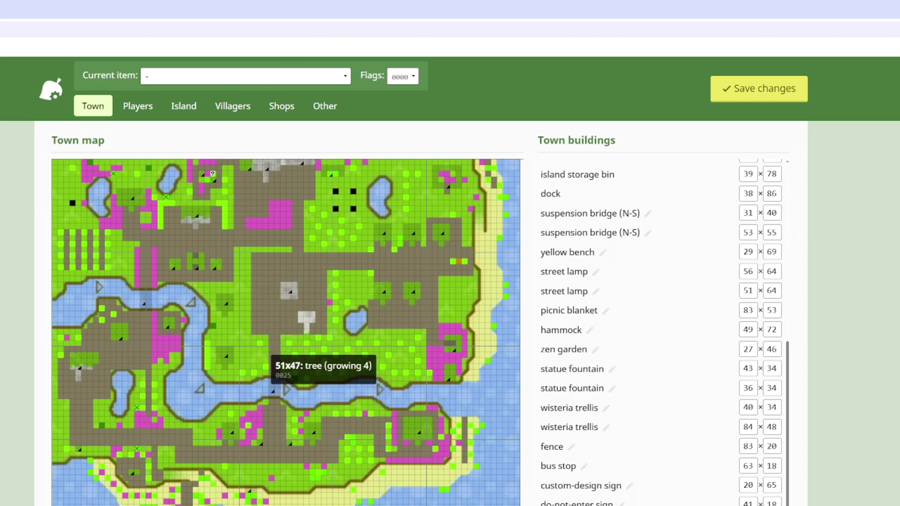
click(267, 357)
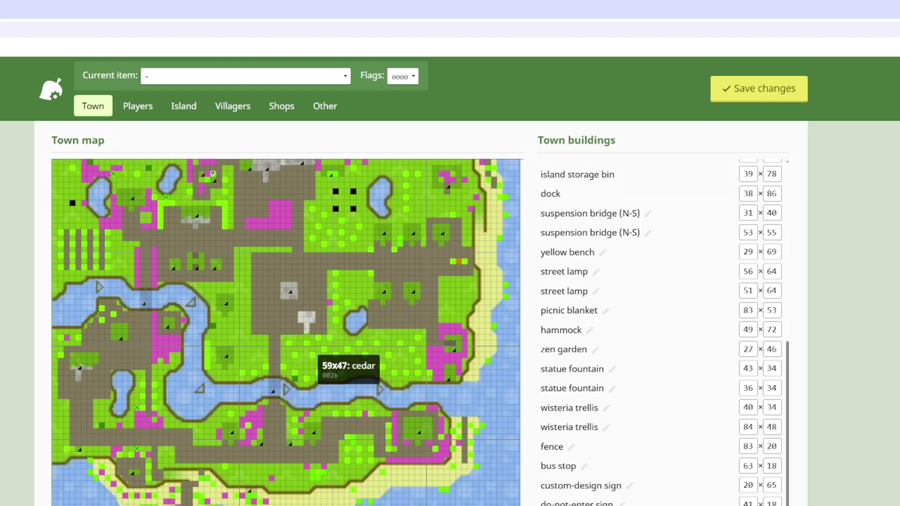
right_click(288, 344)
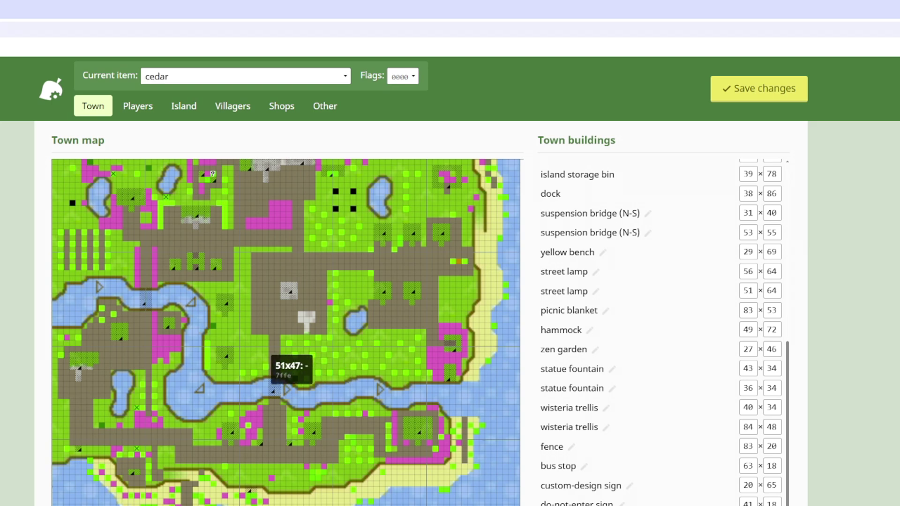
click(265, 345)
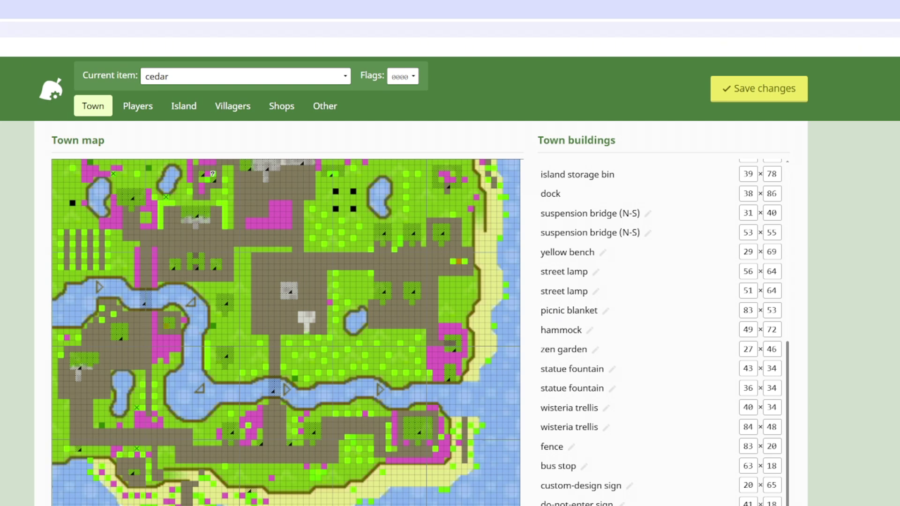
- Browse the building types available to replace the do-not-enter sign, keeping the current one
click(622, 503)
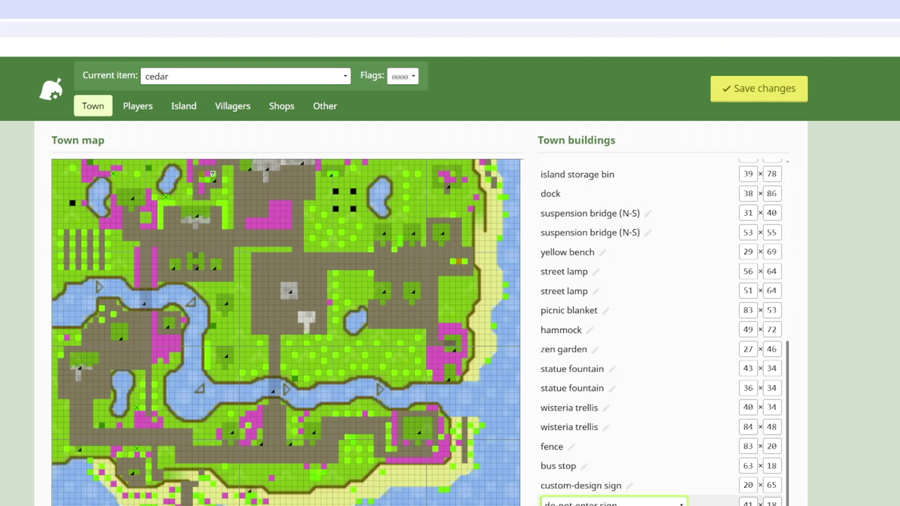
click(622, 503)
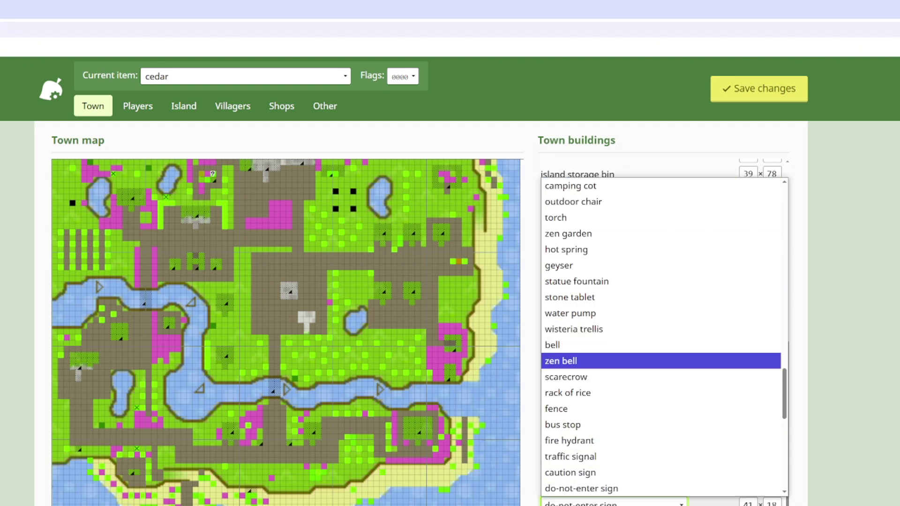
scroll(661, 285, down, 4)
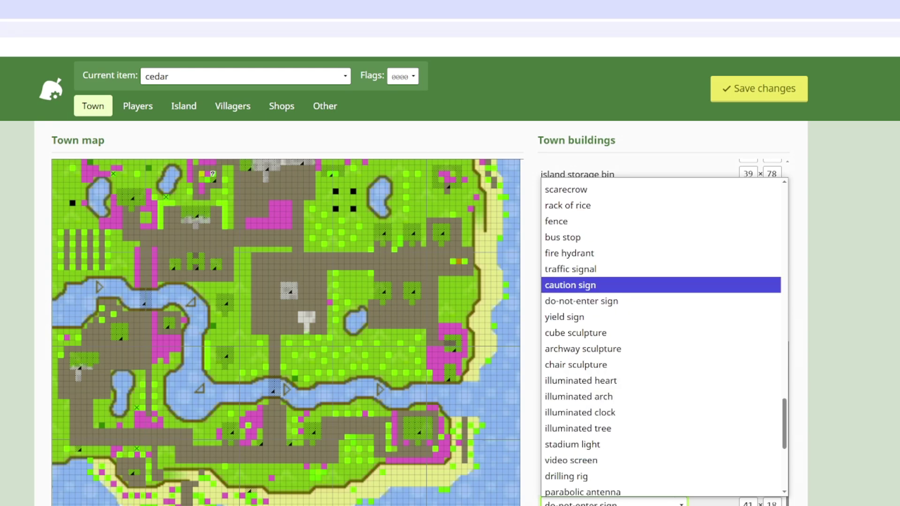
scroll(661, 421, down, 5)
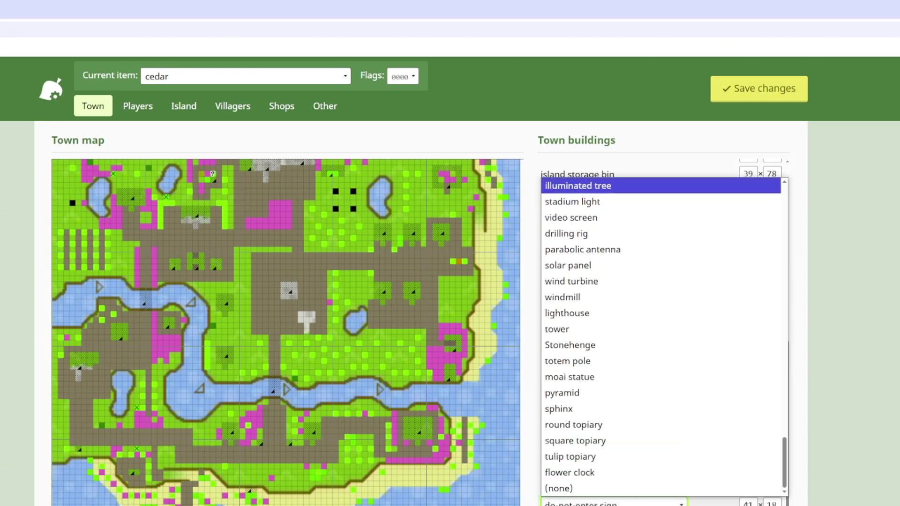
scroll(661, 336, up, 17)
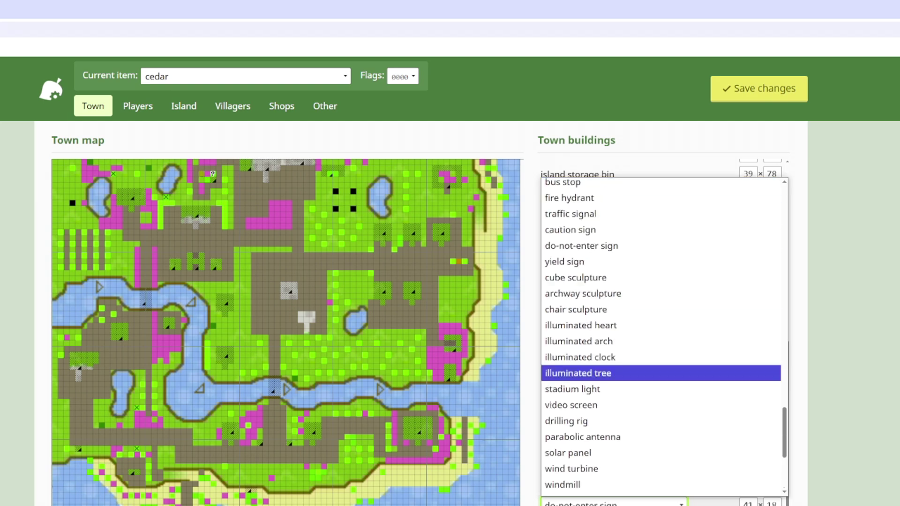
scroll(661, 336, up, 2)
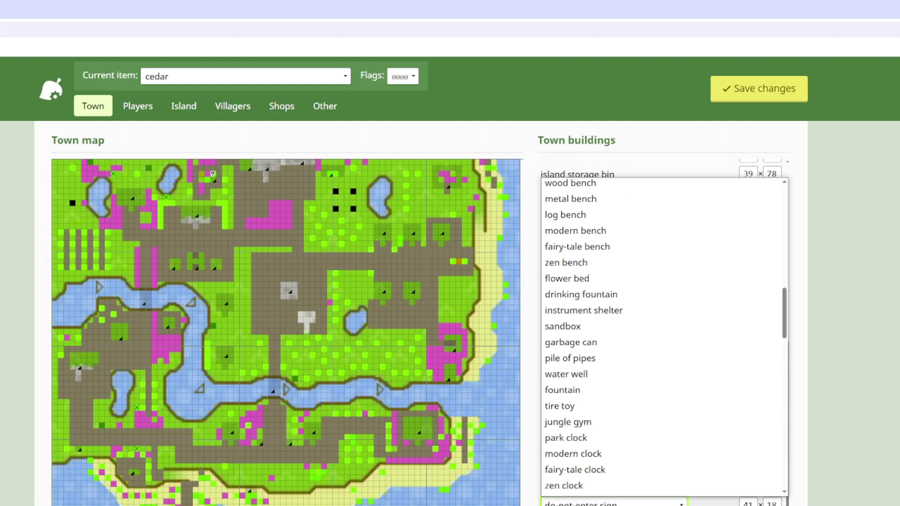
click(614, 503)
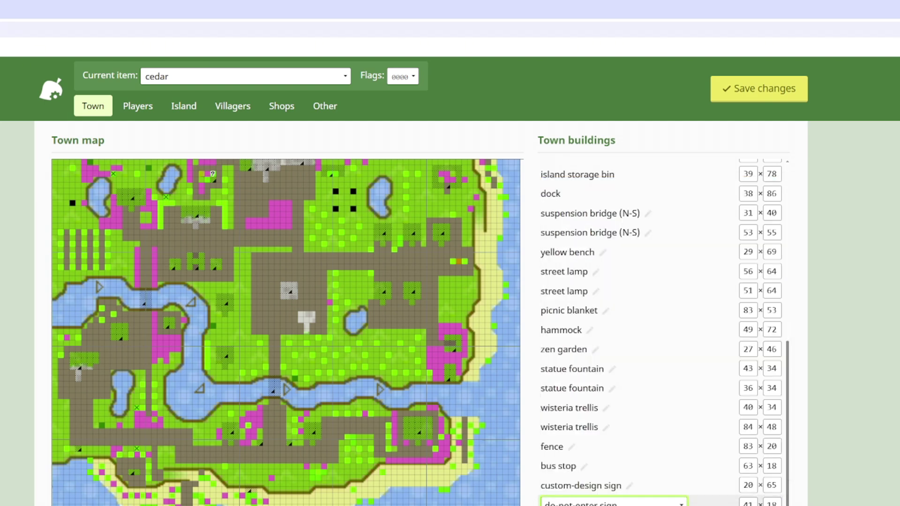
- Copy the Player 1, Pattern 9 tile from a town path, place it around 61x18, and reset the current item to empty
right_click(328, 454)
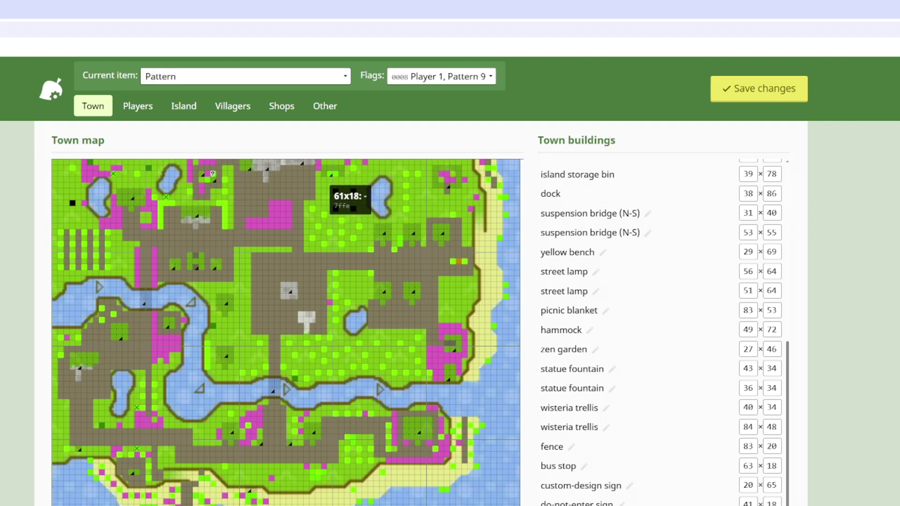
click(324, 179)
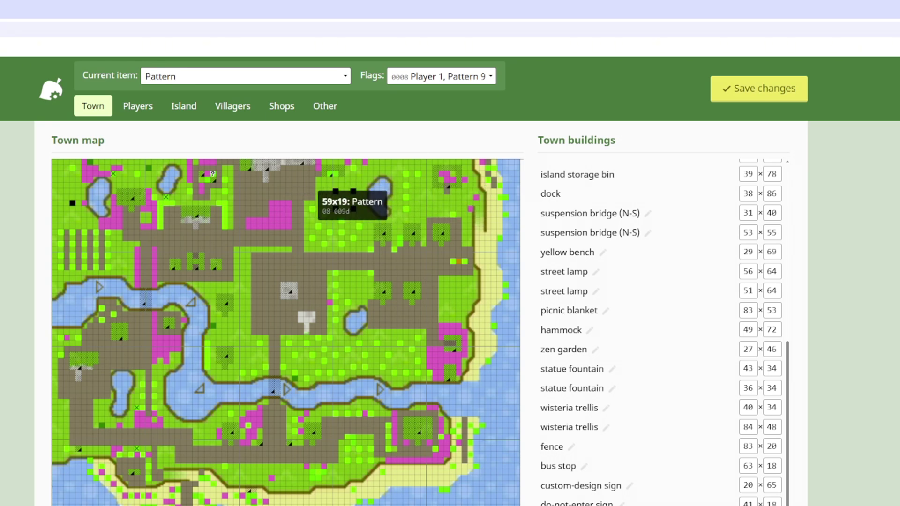
click(245, 77)
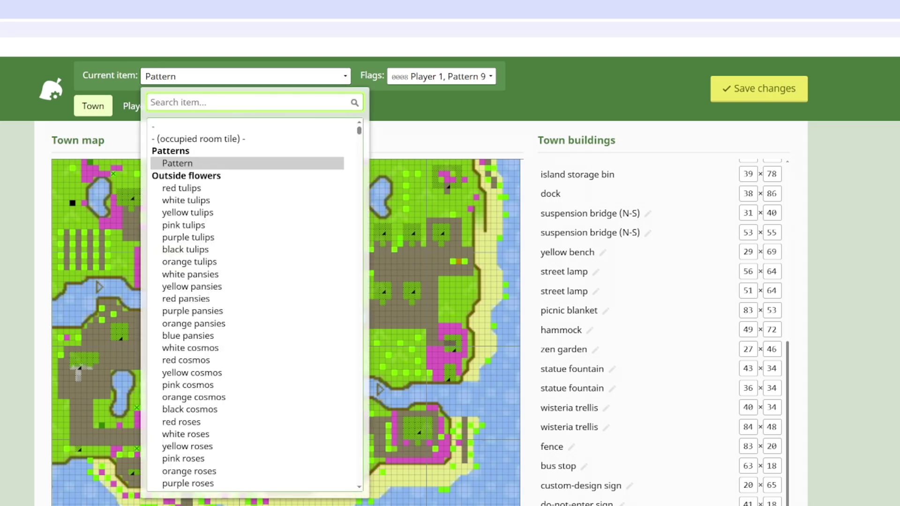
click(247, 127)
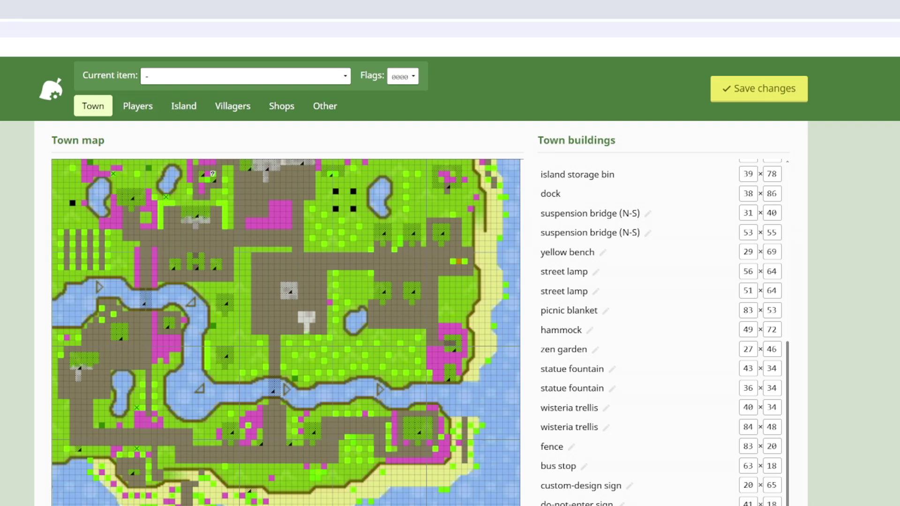
- Look over the first player's info, dresser and storage items, money balances and available cheats
click(138, 106)
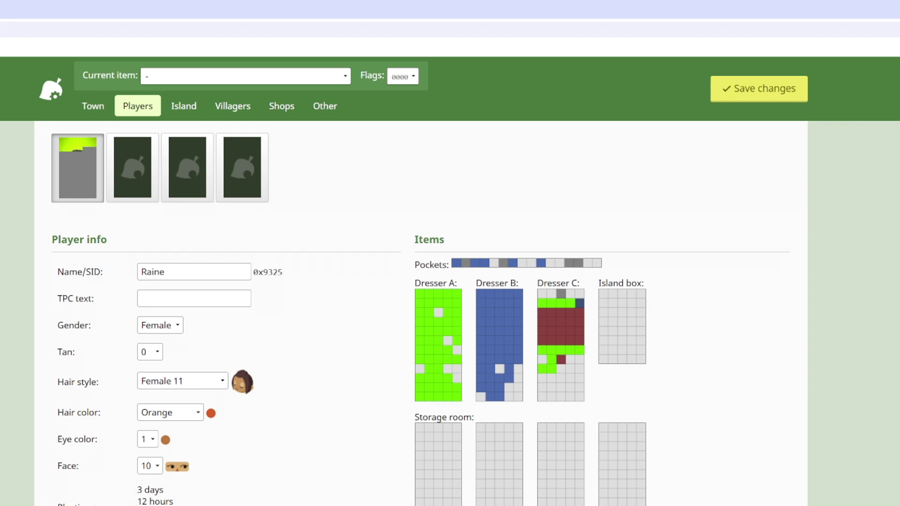
scroll(194, 260, down, 1)
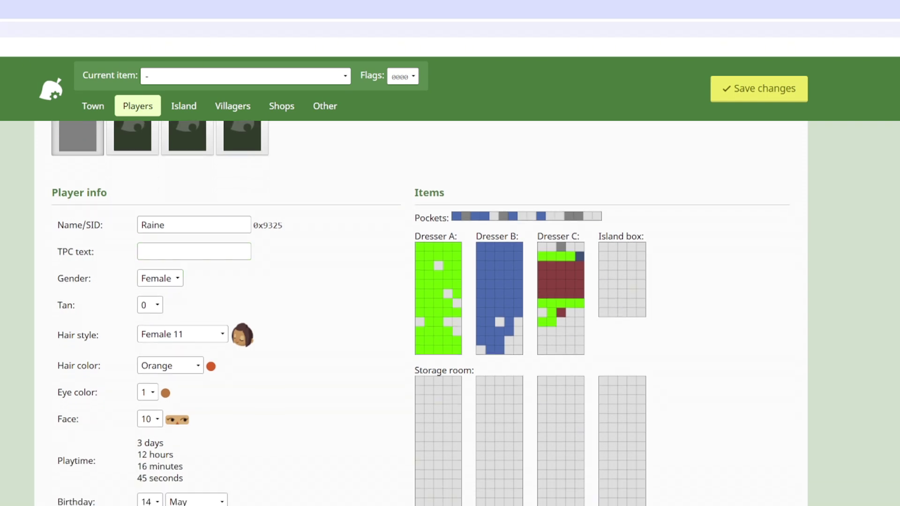
scroll(449, 313, down, 1)
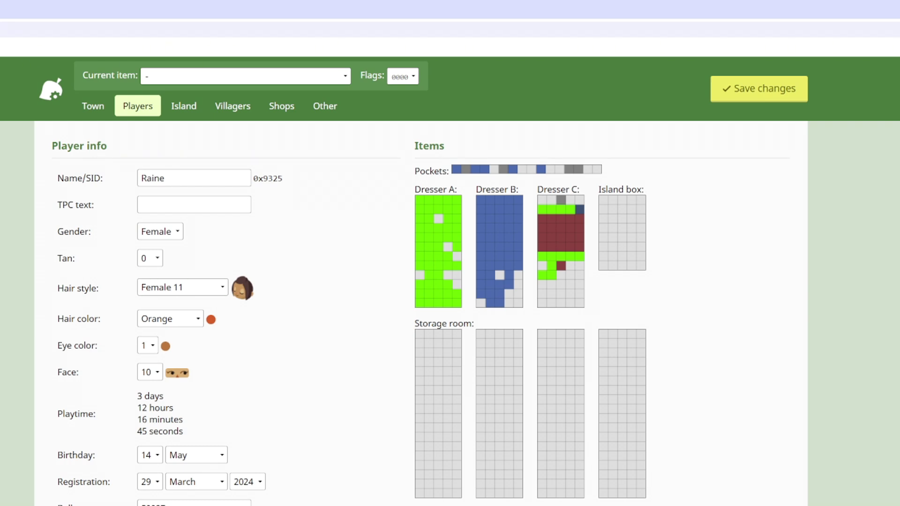
scroll(450, 313, down, 1)
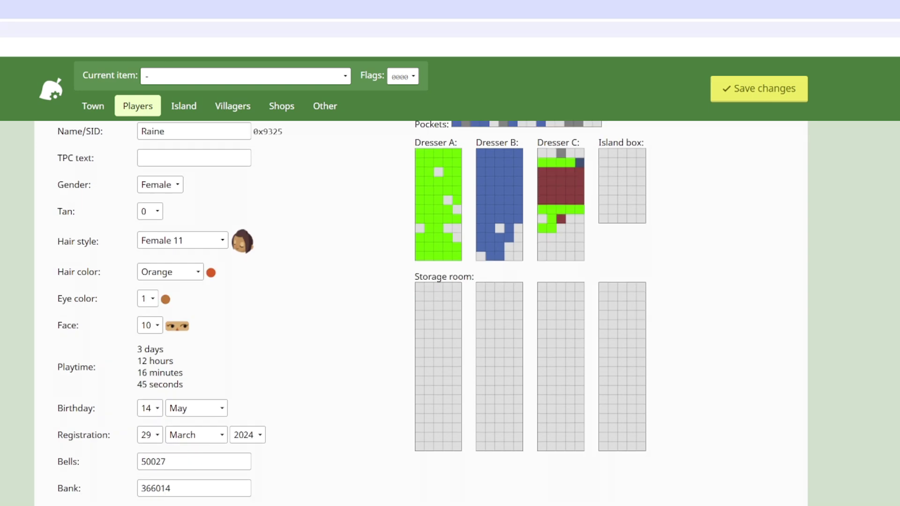
scroll(450, 313, down, 1)
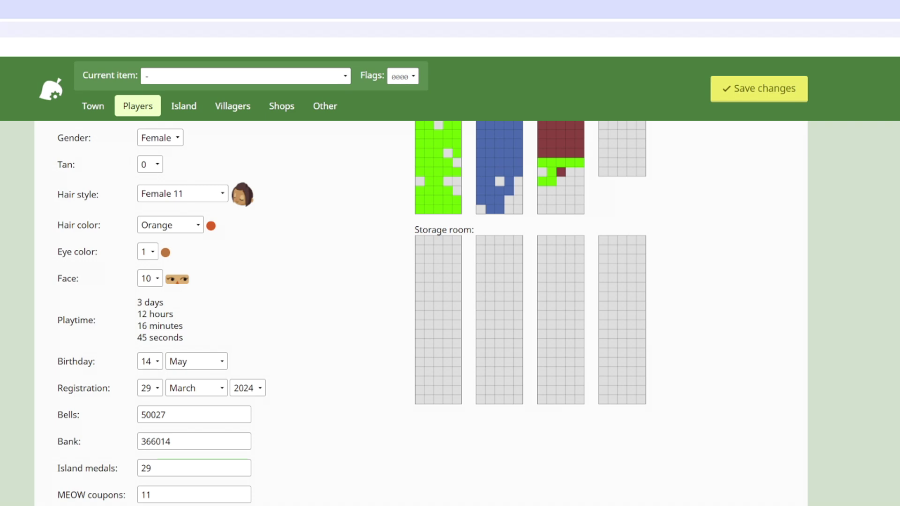
scroll(450, 309, down, 3)
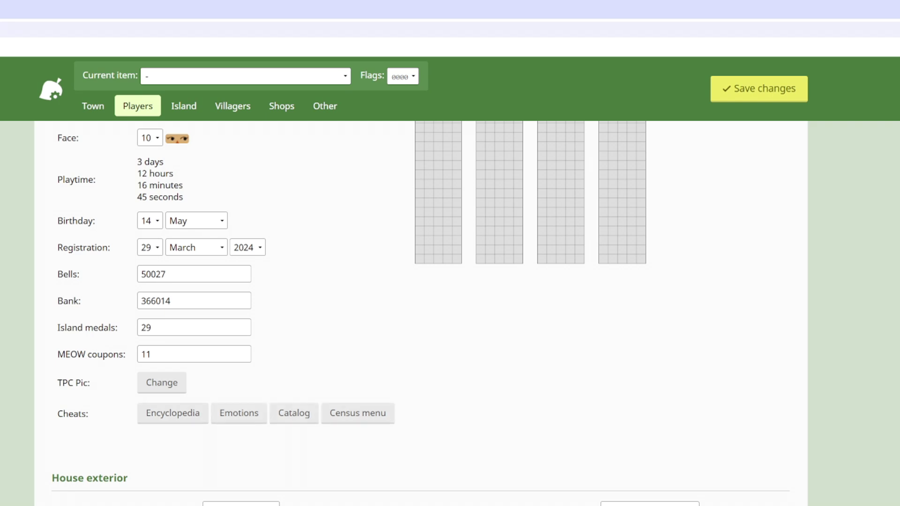
- Review the player's house exterior settings, patterns, badges and the item layouts of the house rooms
scroll(450, 309, down, 3)
scroll(450, 310, down, 1)
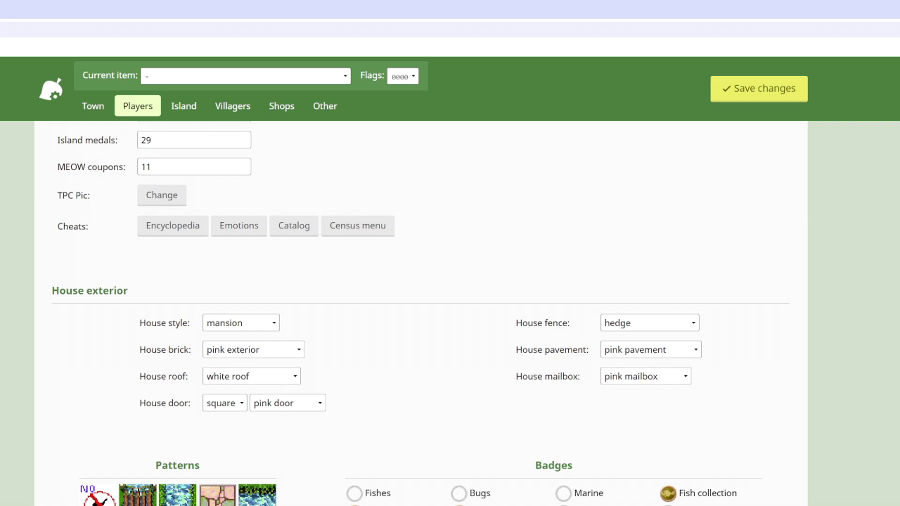
scroll(450, 309, down, 2)
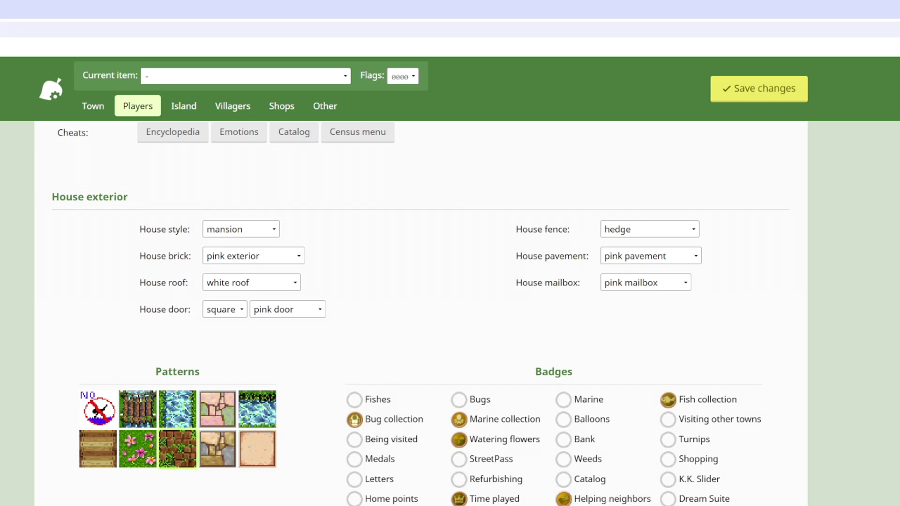
scroll(178, 448, down, 5)
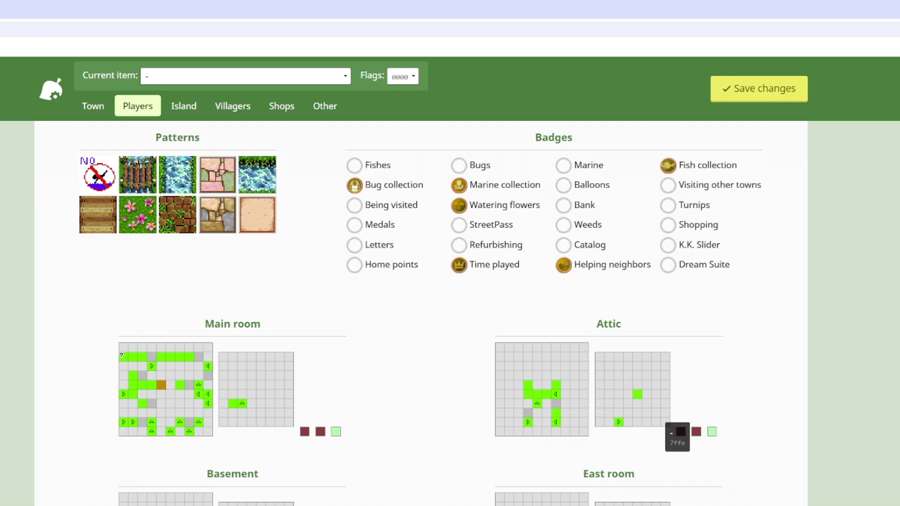
scroll(450, 313, down, 2)
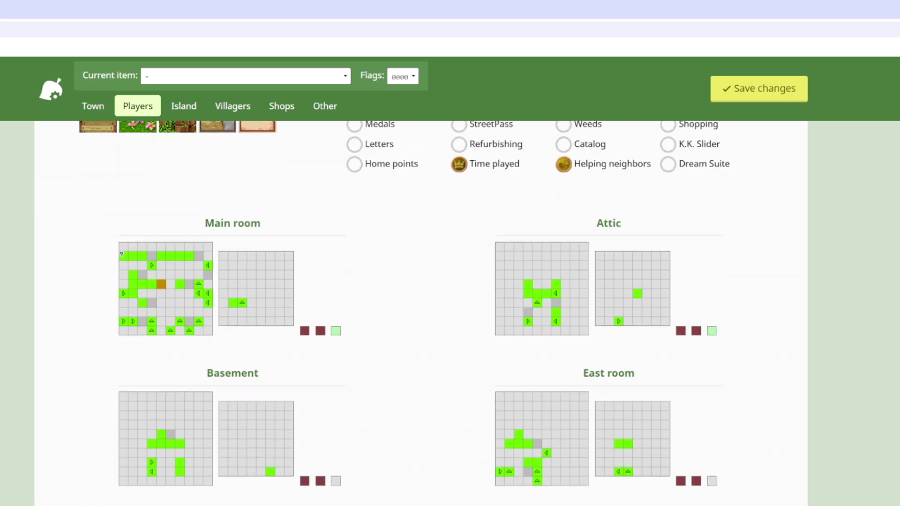
scroll(450, 312, up, 7)
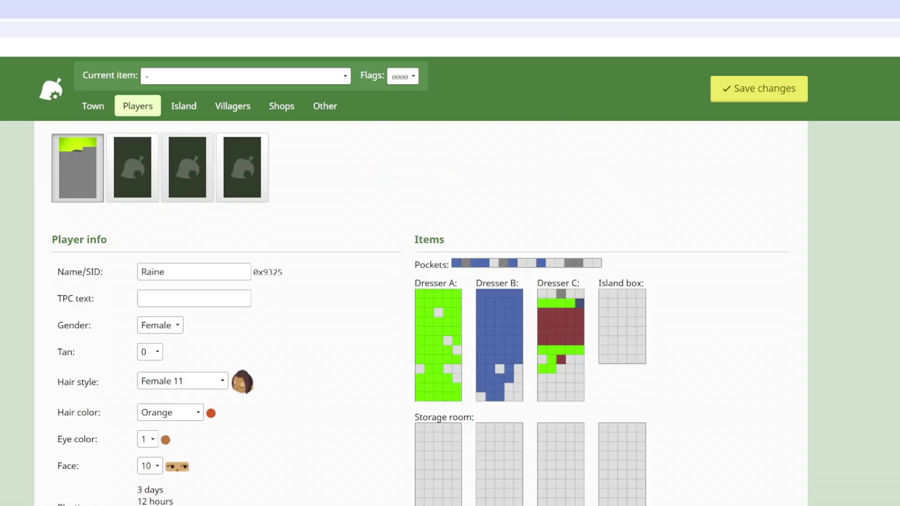
- Look over the island map and its buildings, and the list of current villager residents
click(183, 106)
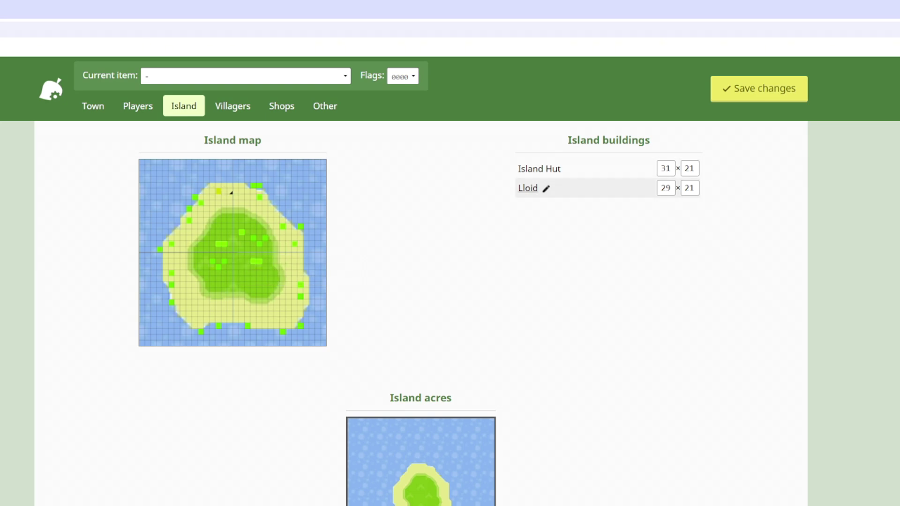
click(233, 106)
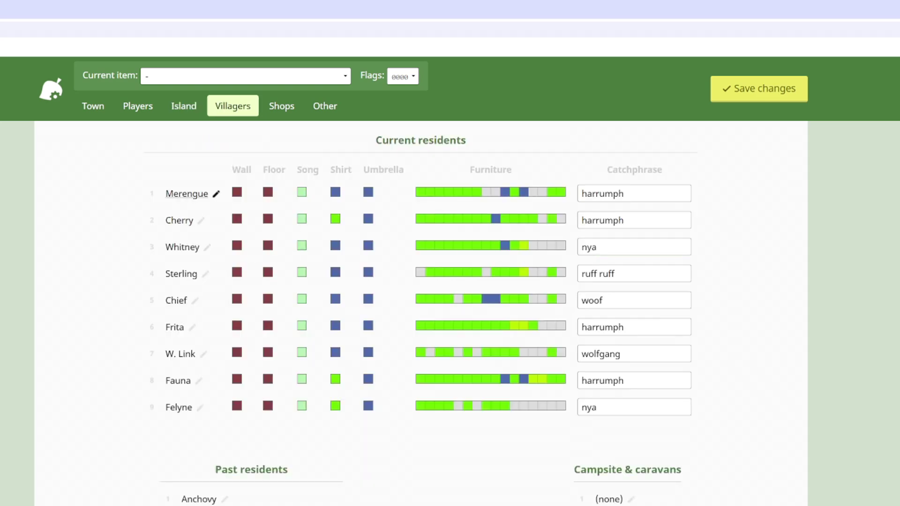
- Select Chrissy as the new villager to replace Merengue among the current residents
click(215, 193)
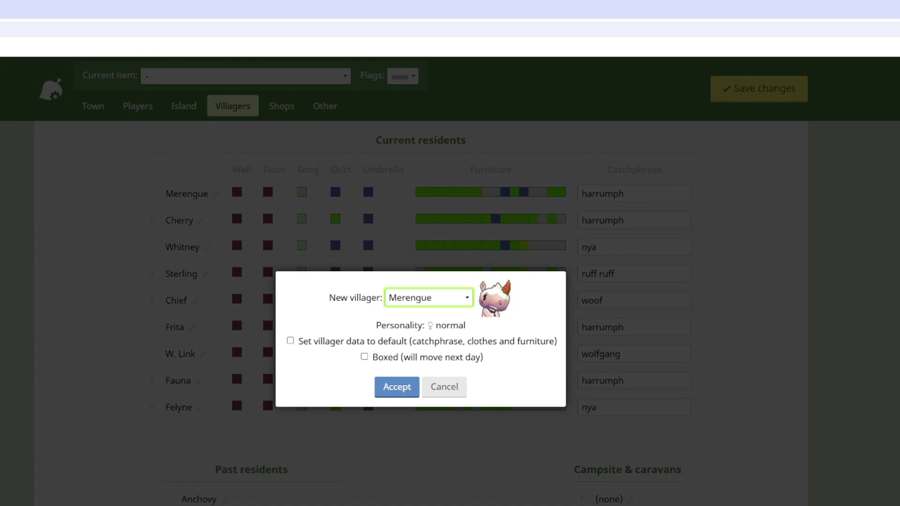
key(alt+Down)
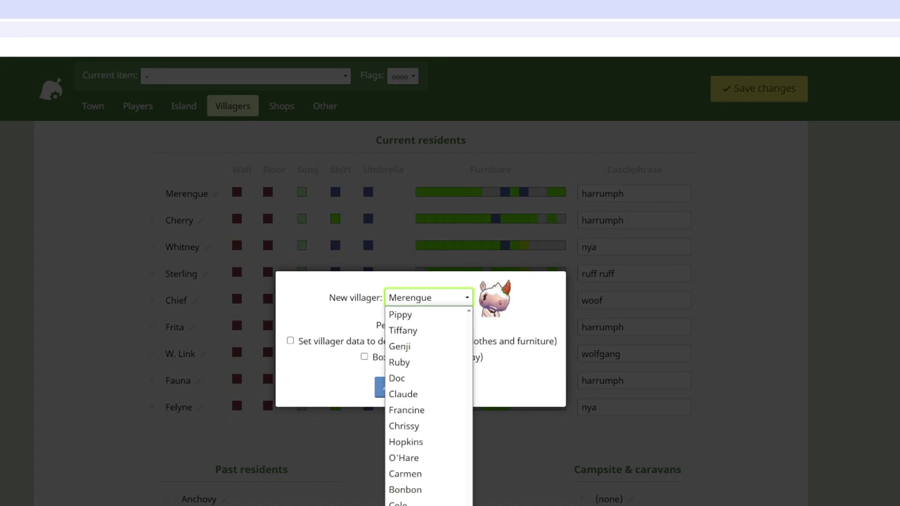
key(Down)
key(Down)
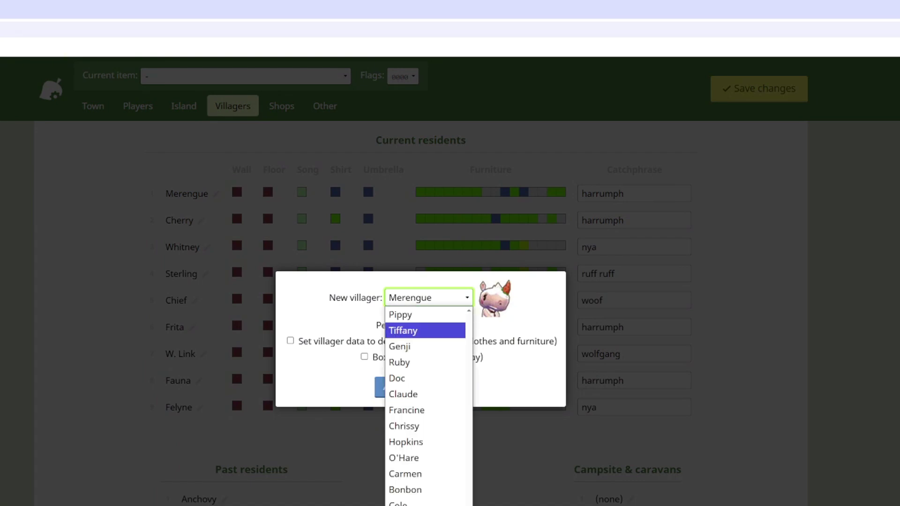
key(Down)
key(Down)
key(Down)
key(Down)
key(Down)
key(Down)
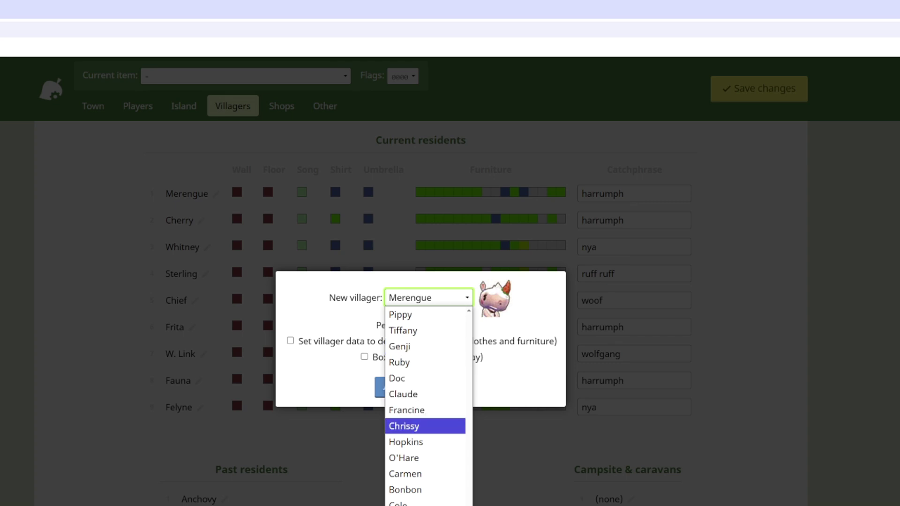
key(Return)
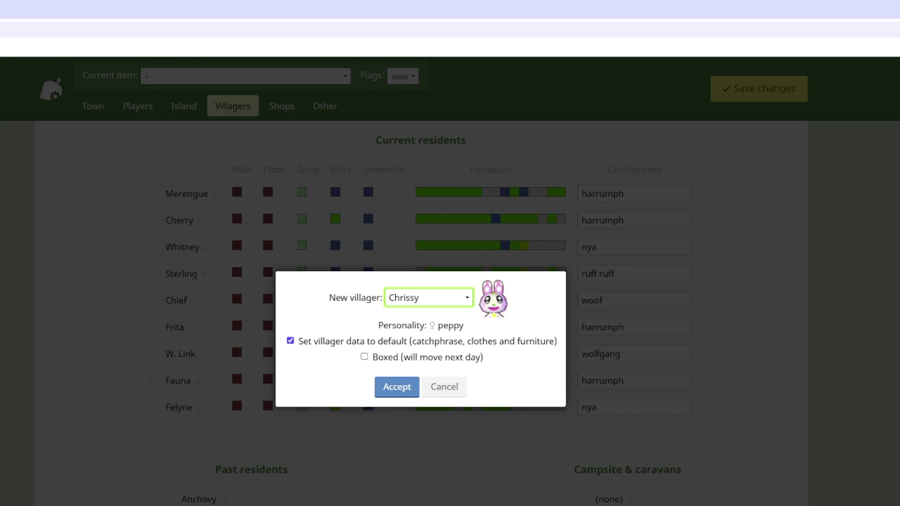
- Set the new villager selection back to Merengue and close the villager replacement dialog
key(alt+Down)
scroll(429, 403, down, 3)
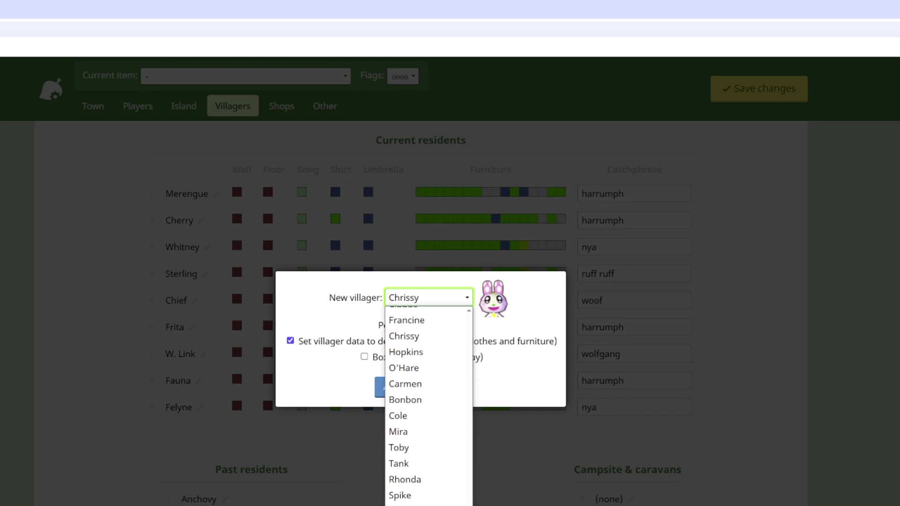
scroll(428, 403, down, 4)
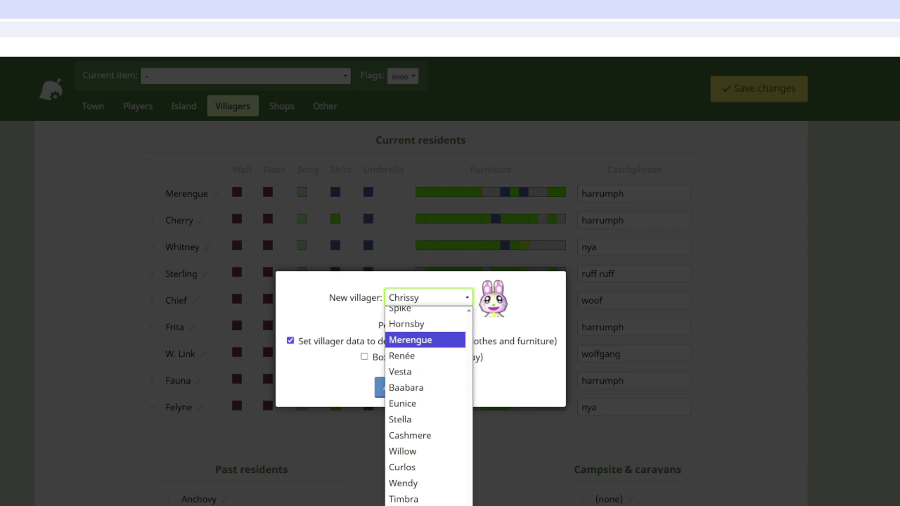
key(Return)
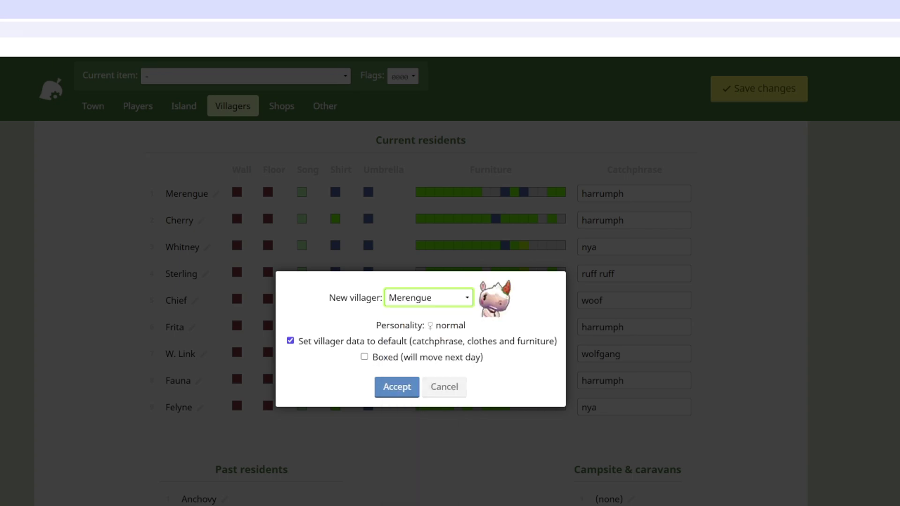
key(Return)
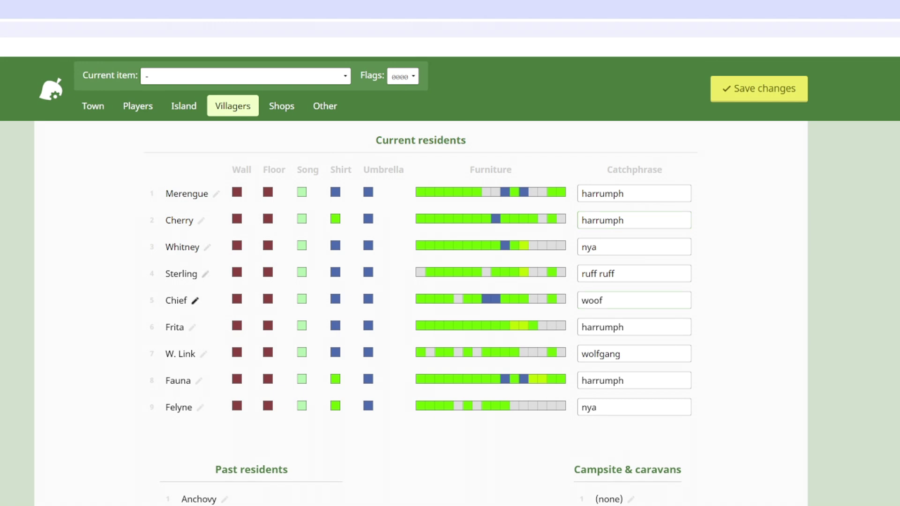
- Look over the shop items and turnip prices, and check the town hall color options in the town info without changing them
click(281, 106)
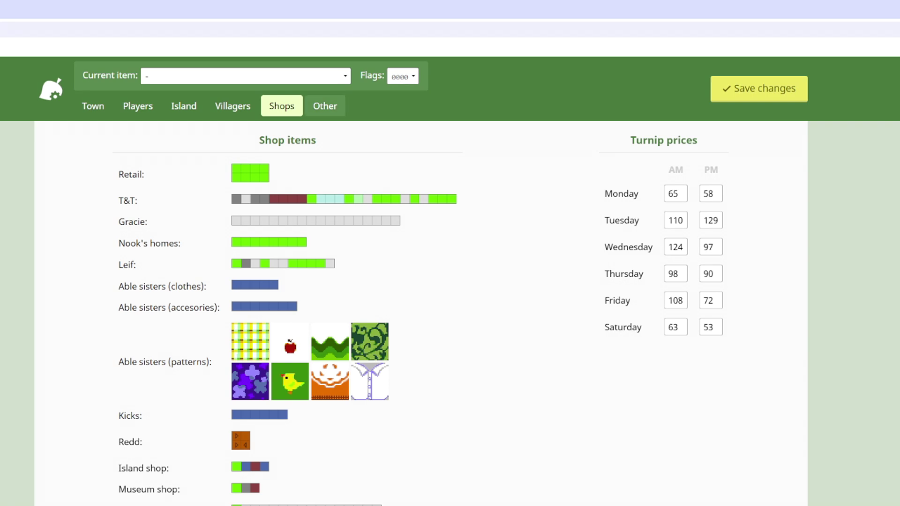
click(325, 106)
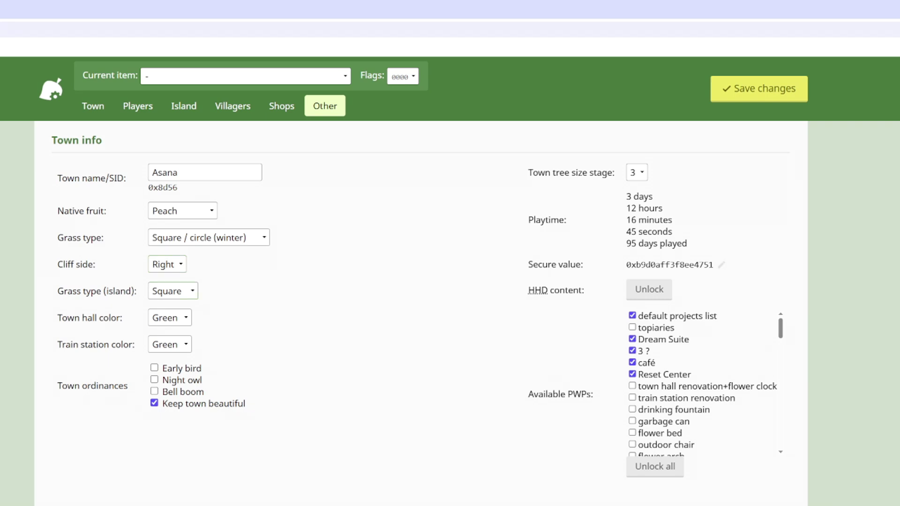
click(169, 317)
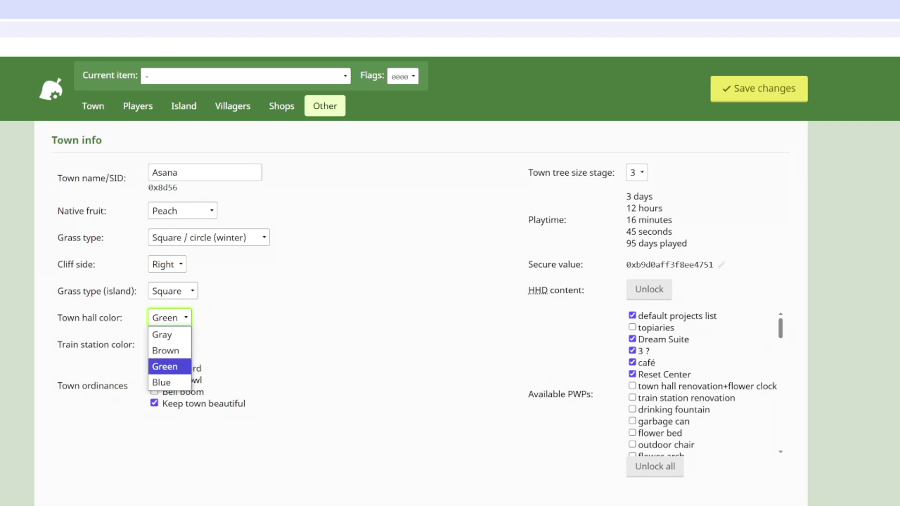
key(Escape)
scroll(449, 281, down, 1)
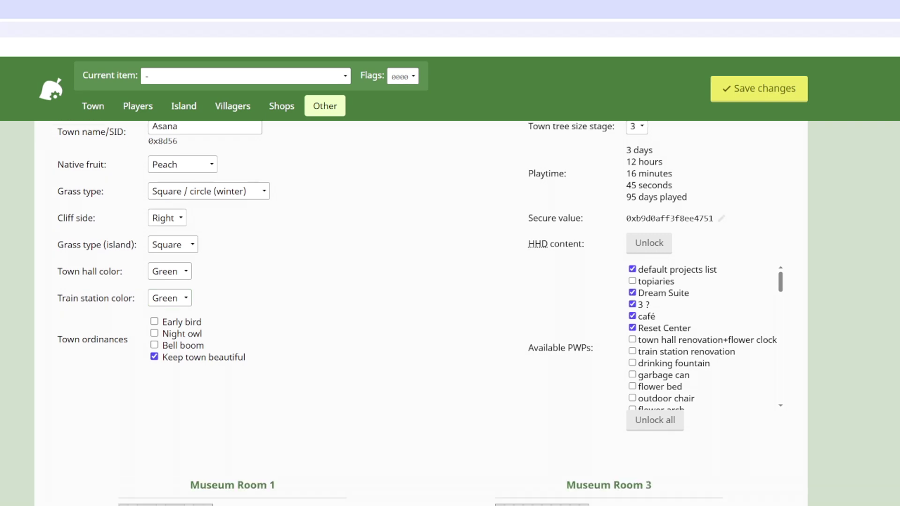
scroll(450, 282, up, 1)
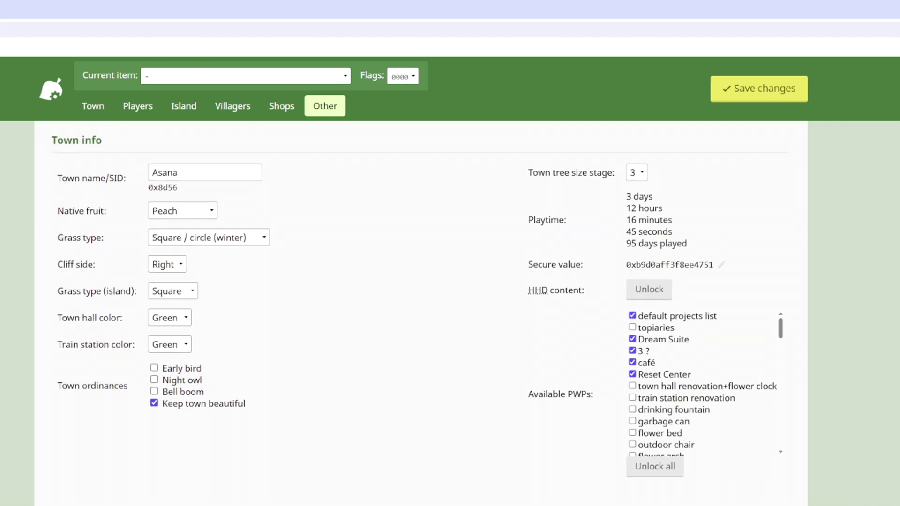
- Look through the list of available PWPs in the town info
scroll(449, 281, down, 2)
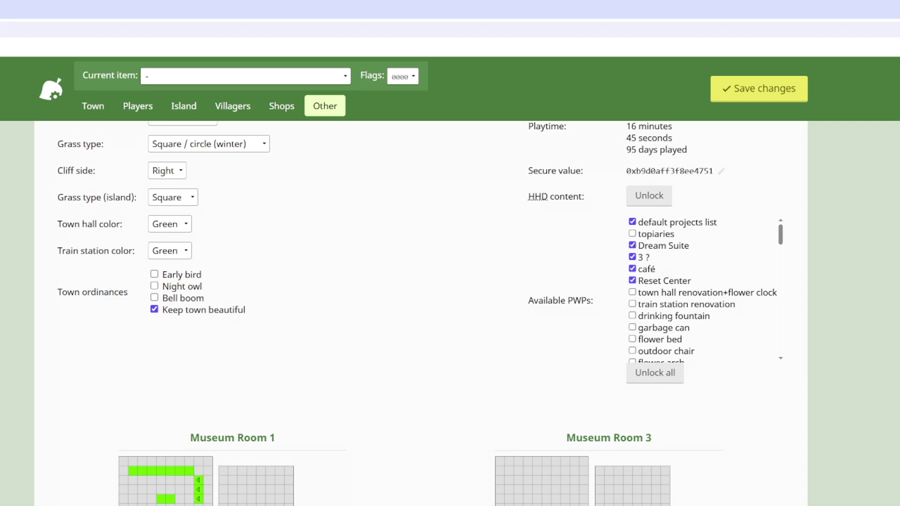
scroll(706, 290, down, 1)
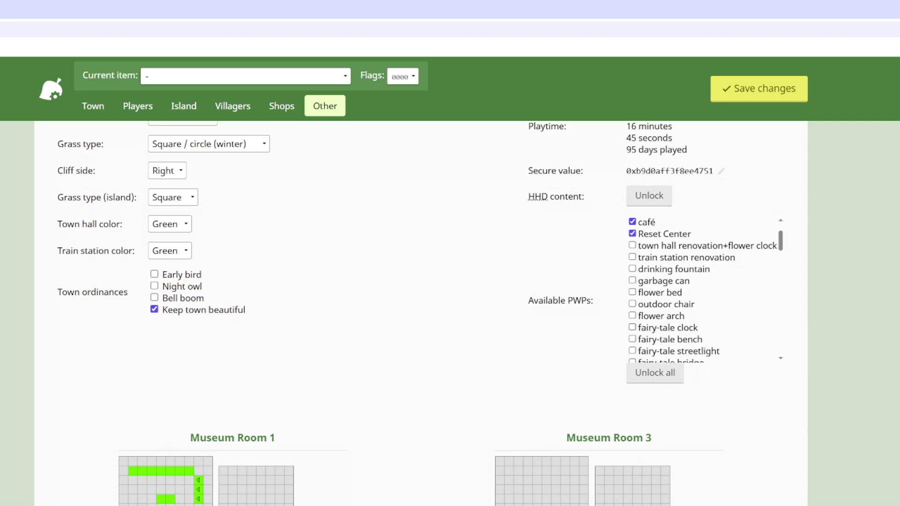
scroll(705, 290, down, 4)
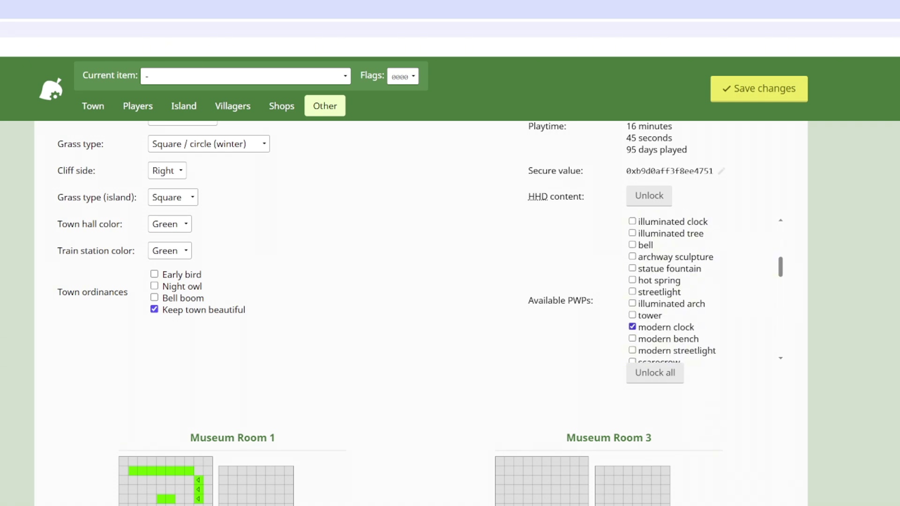
scroll(705, 290, down, 2)
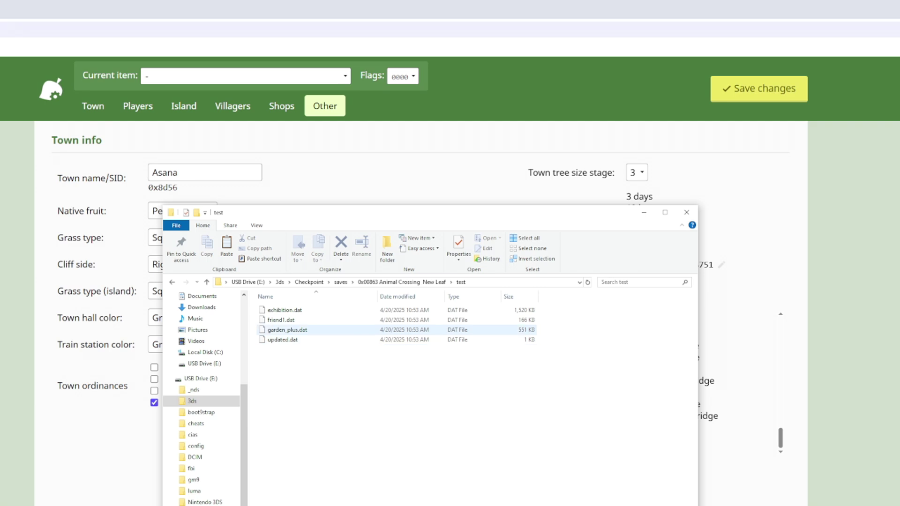
- In File Explorer, bring up the file actions for garden_plus.dat in the test save folder and leave without choosing one
right_click(313, 330)
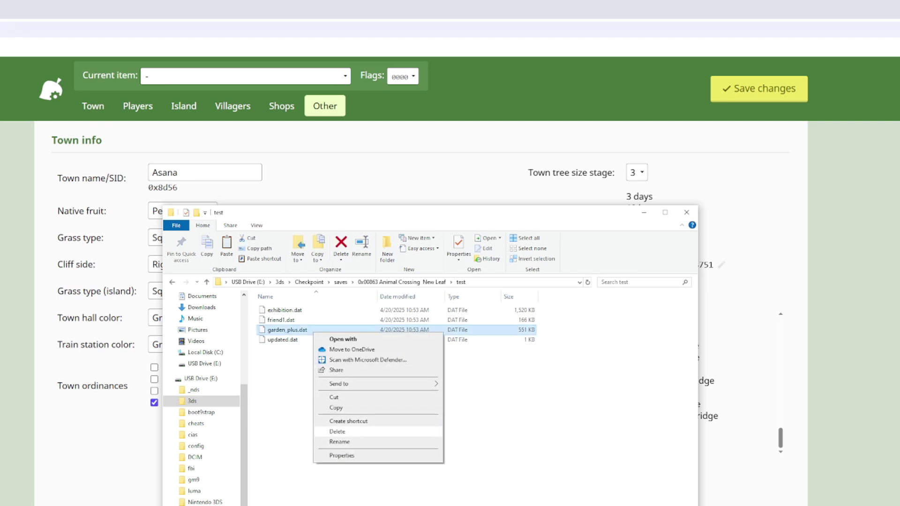
click(487, 407)
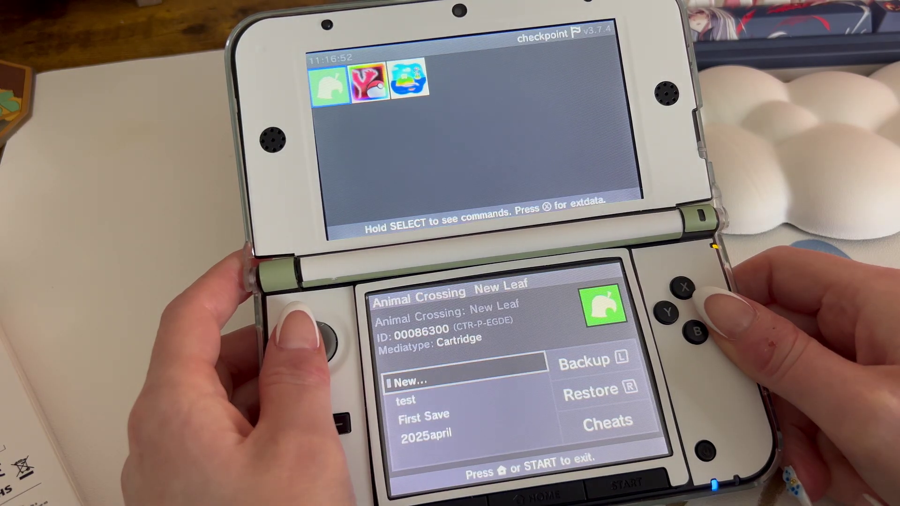
key(Down)
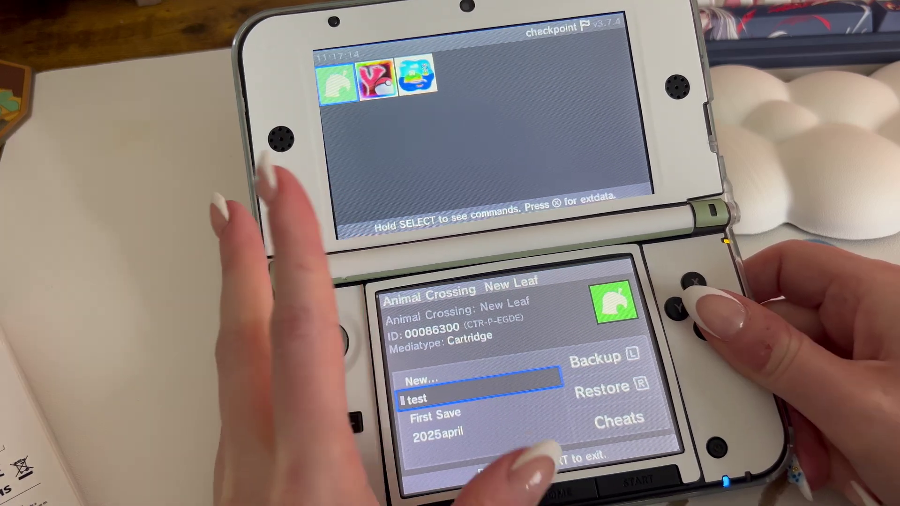
key(super)
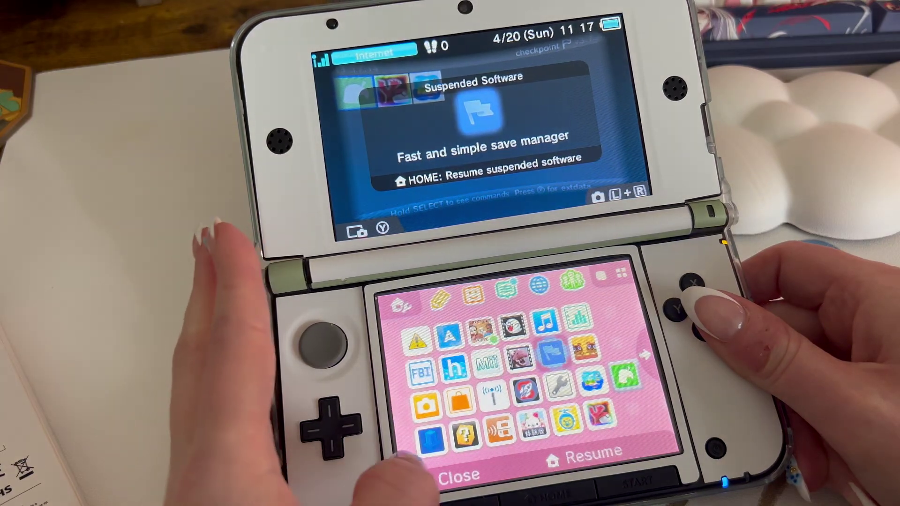
key(x)
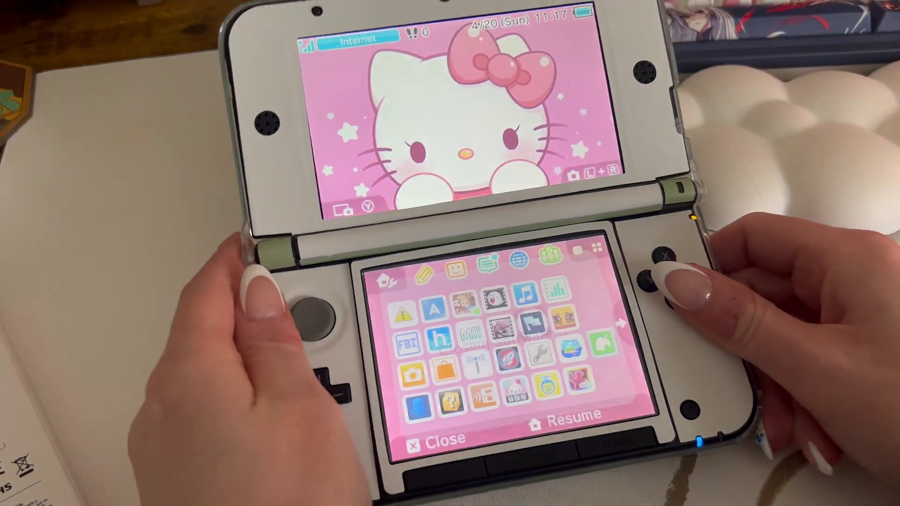
key(Right)
key(a)
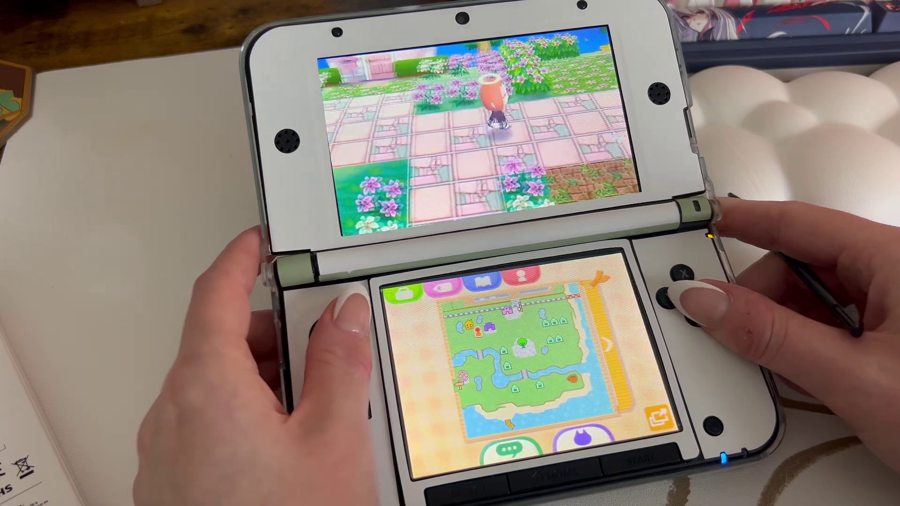
key(Right)
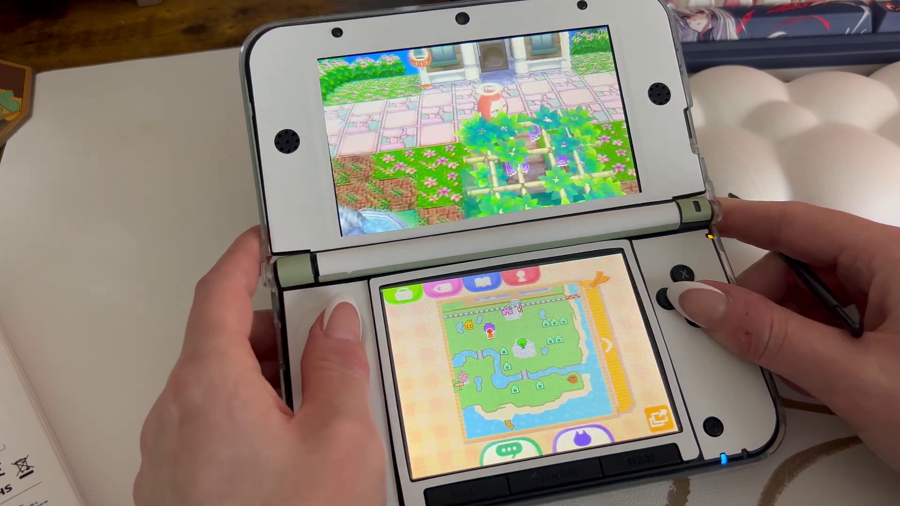
key(Down)
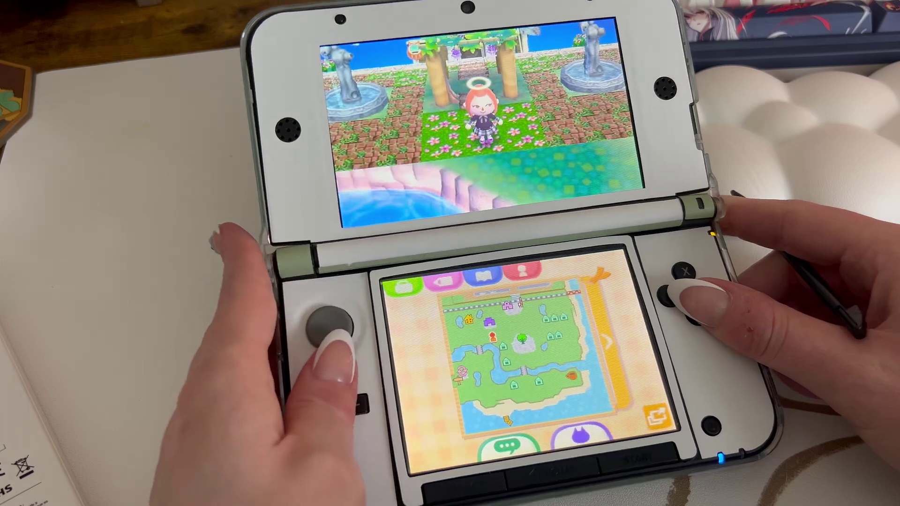
key(Up)
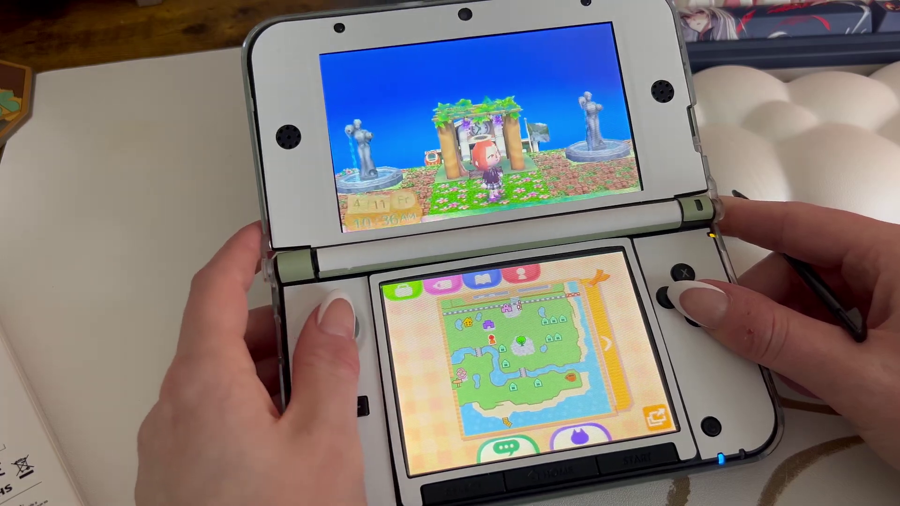
key(Up)
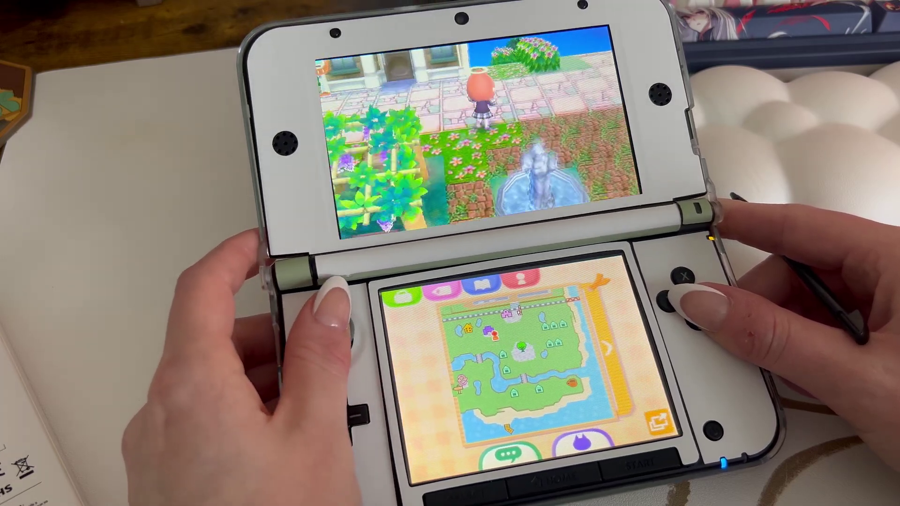
key(Up)
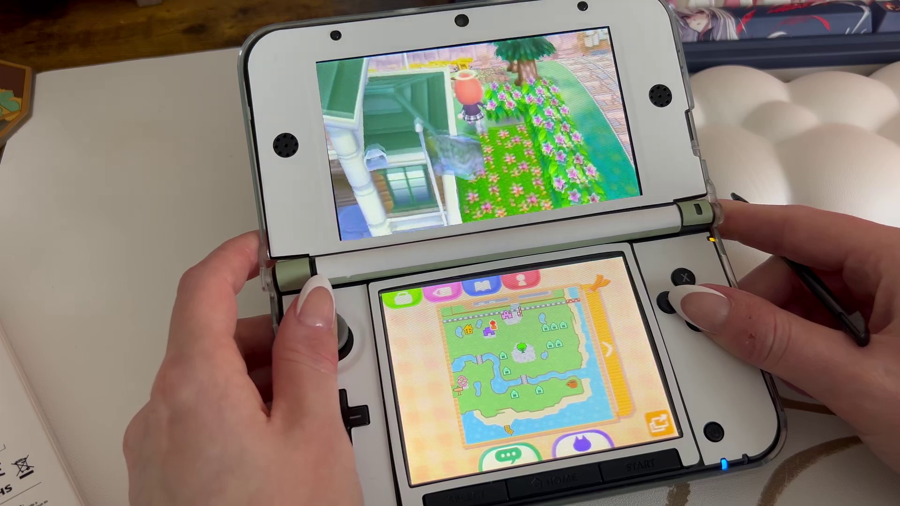
key(Up)
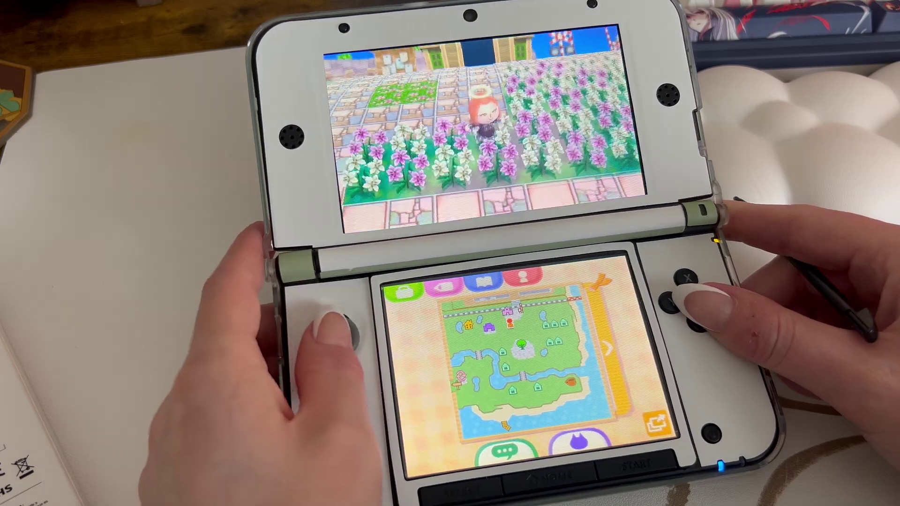
key(Down)
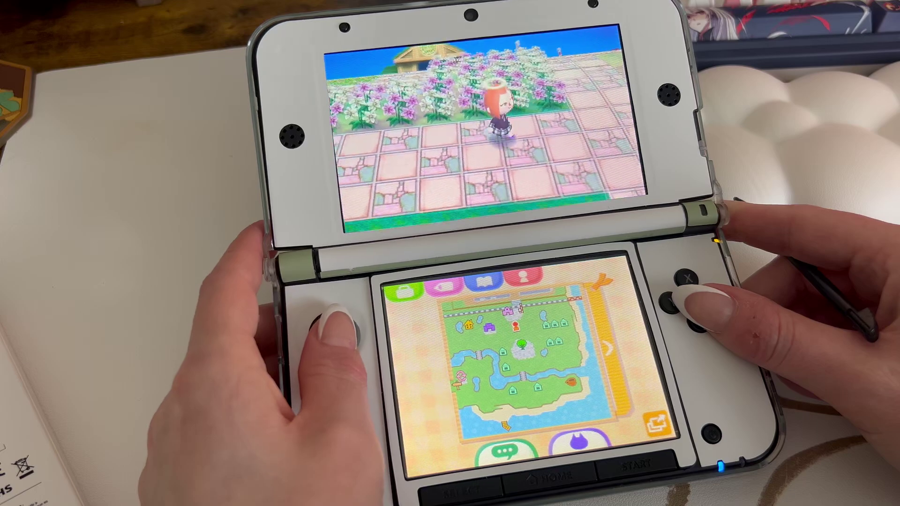
key(Right)
key(Down)
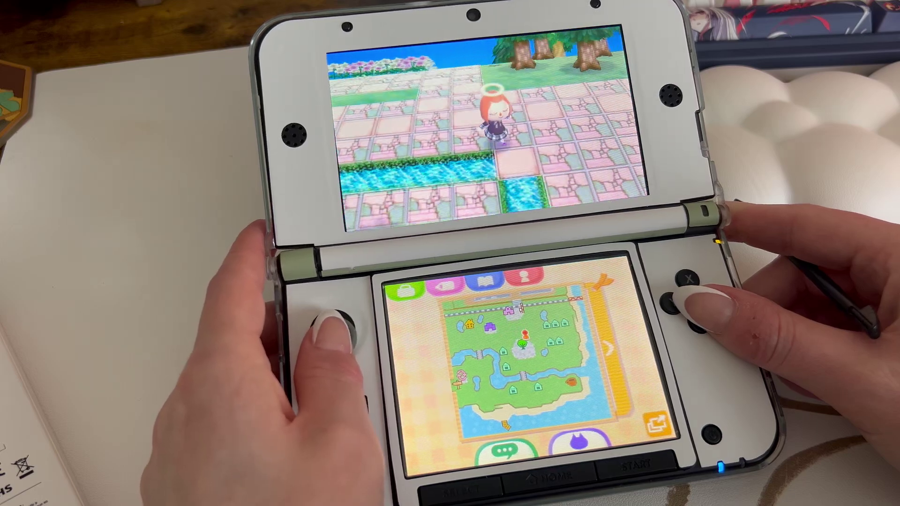
key(Down)
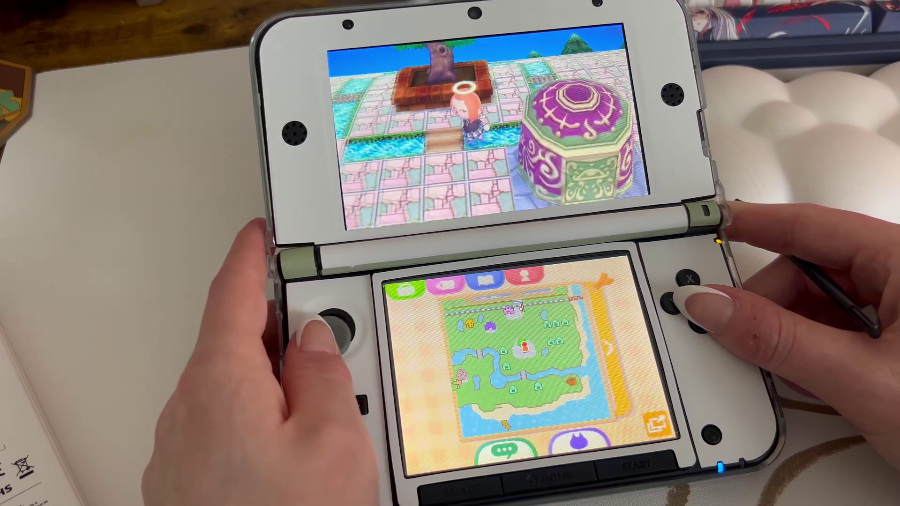
key(Right)
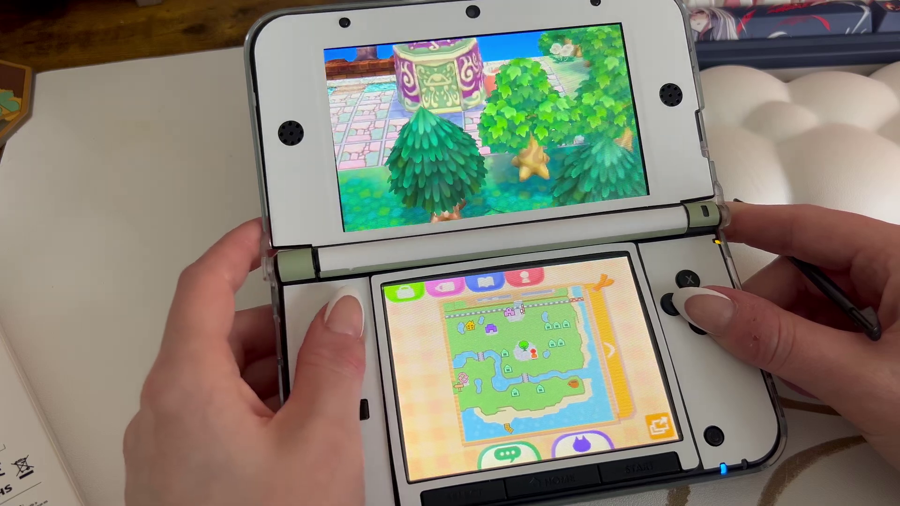
key(Right)
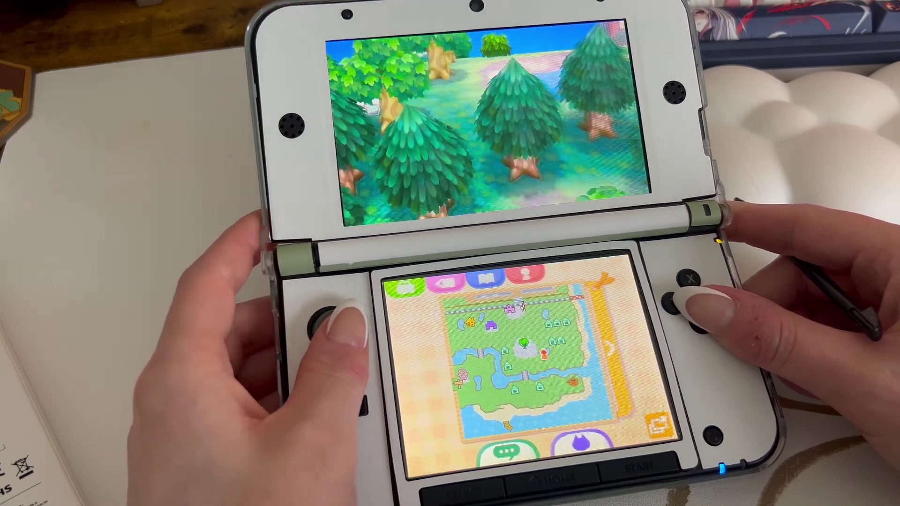
key(Up)
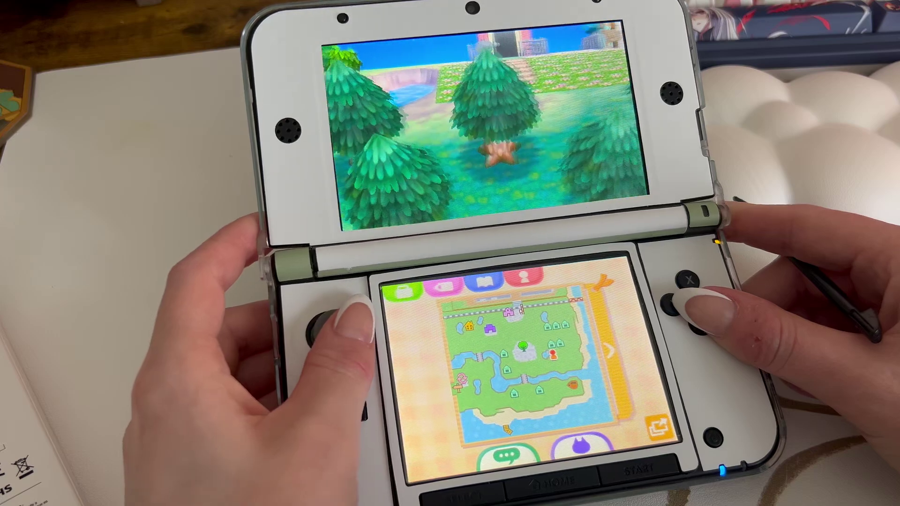
key(Right)
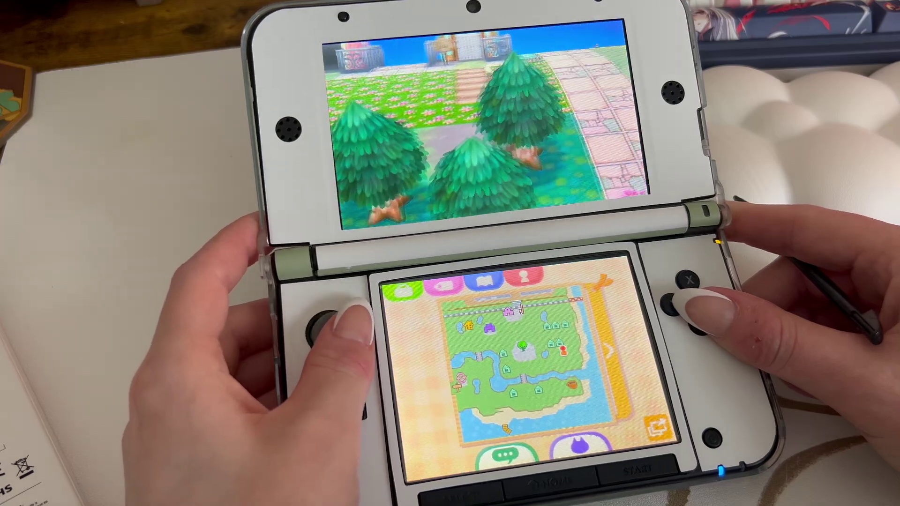
key(Right)
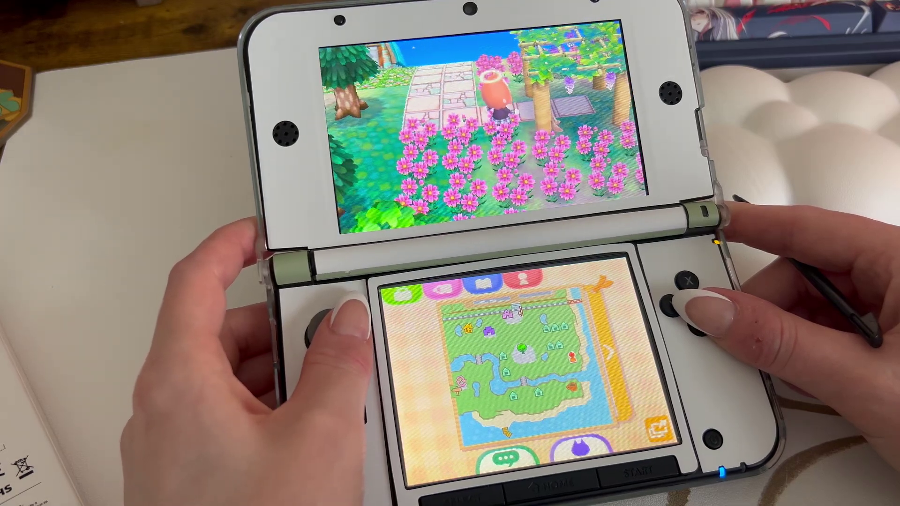
key(Down)
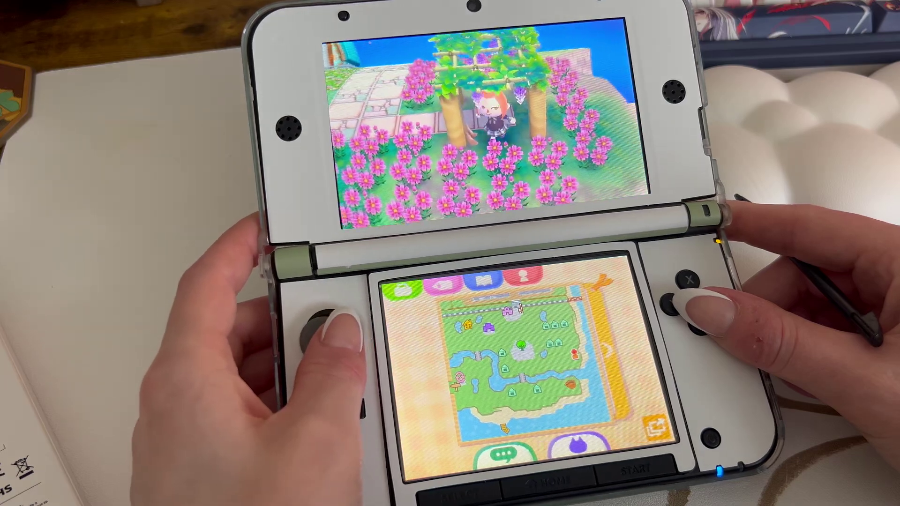
key(Down)
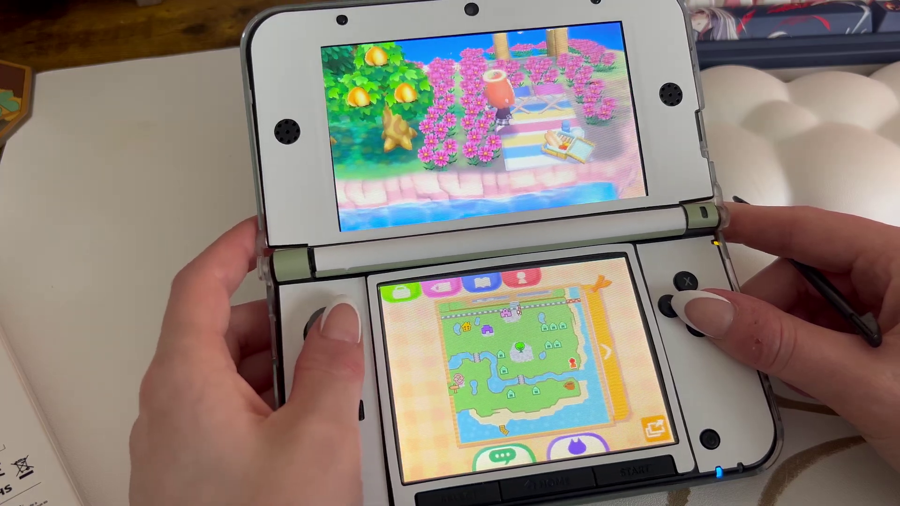
key(Up)
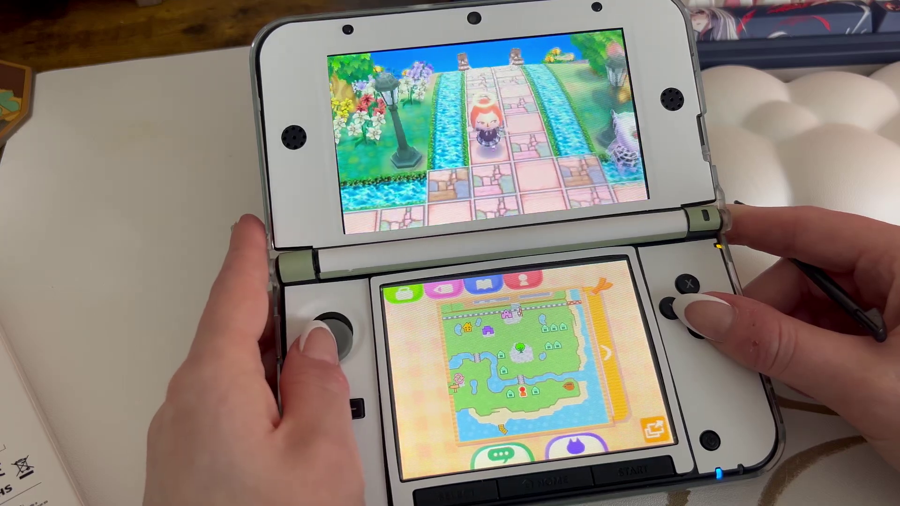
key(Down)
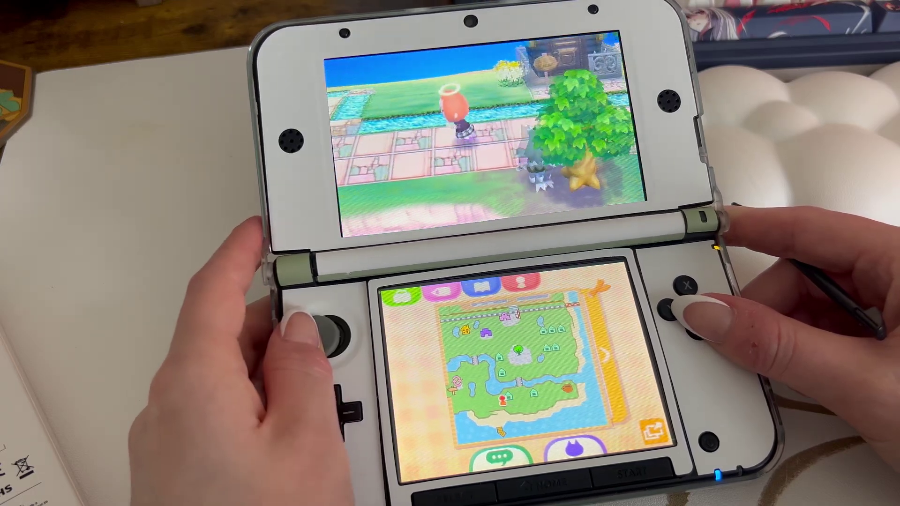
key(Down)
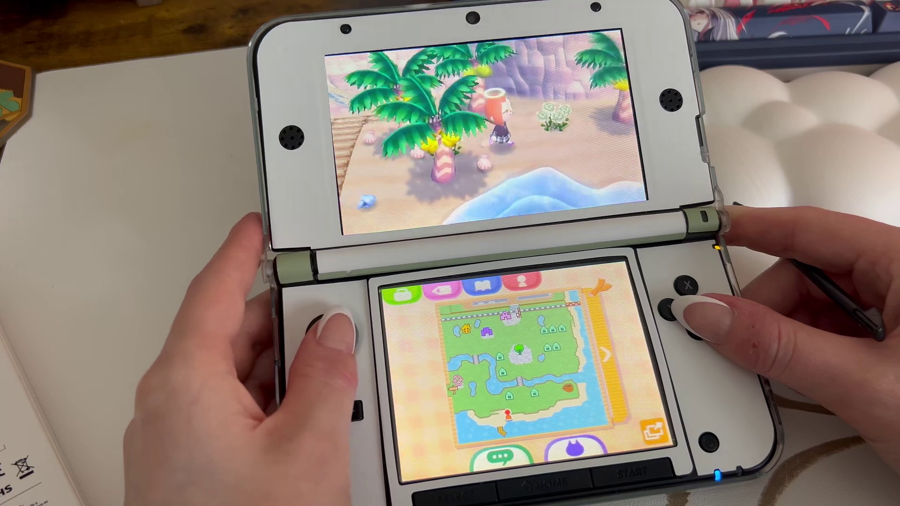
key(Right)
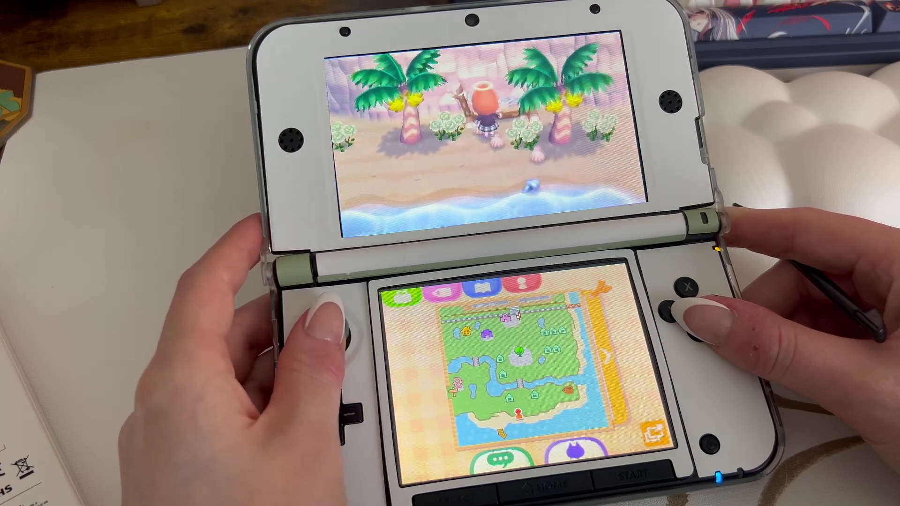
key(a)
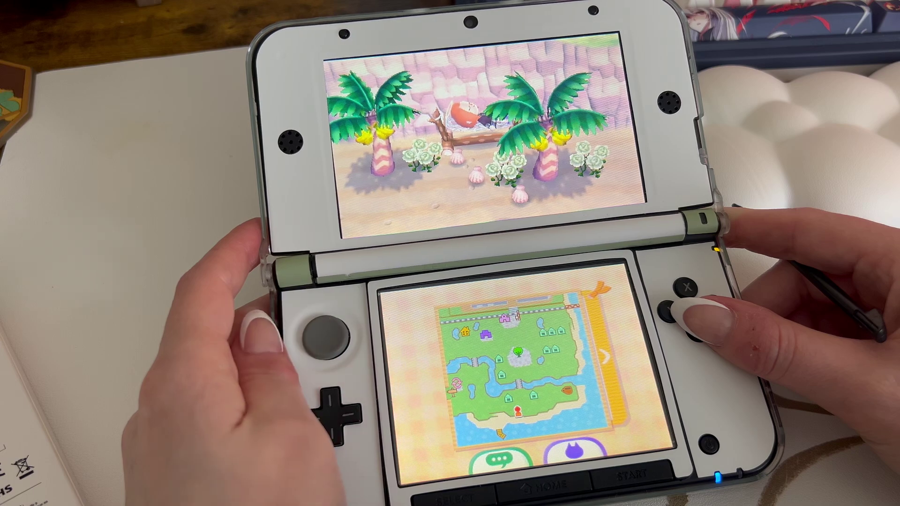